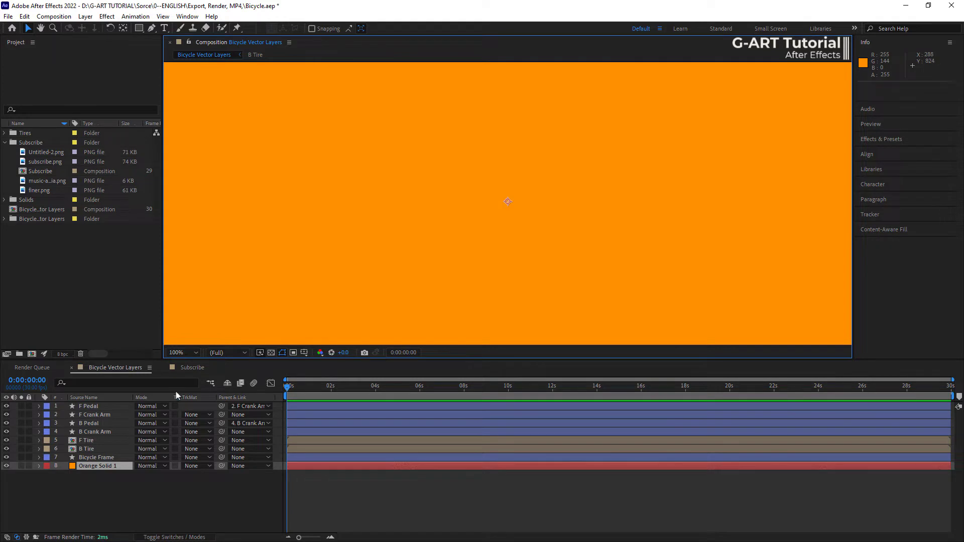
# - Reveal the keyframed properties of all layers in an enlarged timeline and move the current time to the last Rotation keyframes
pyautogui.click(187, 481)
pyautogui.press('u')
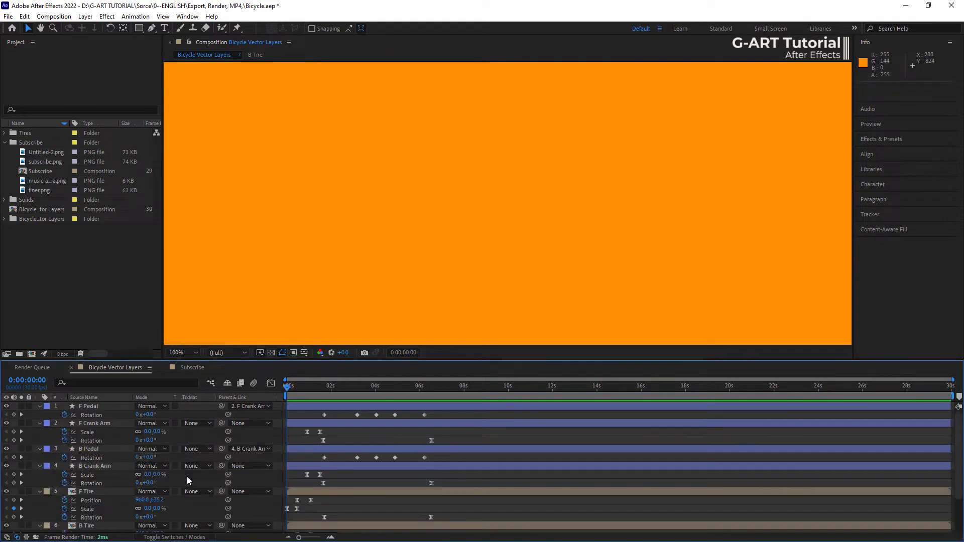
pyautogui.press('`')
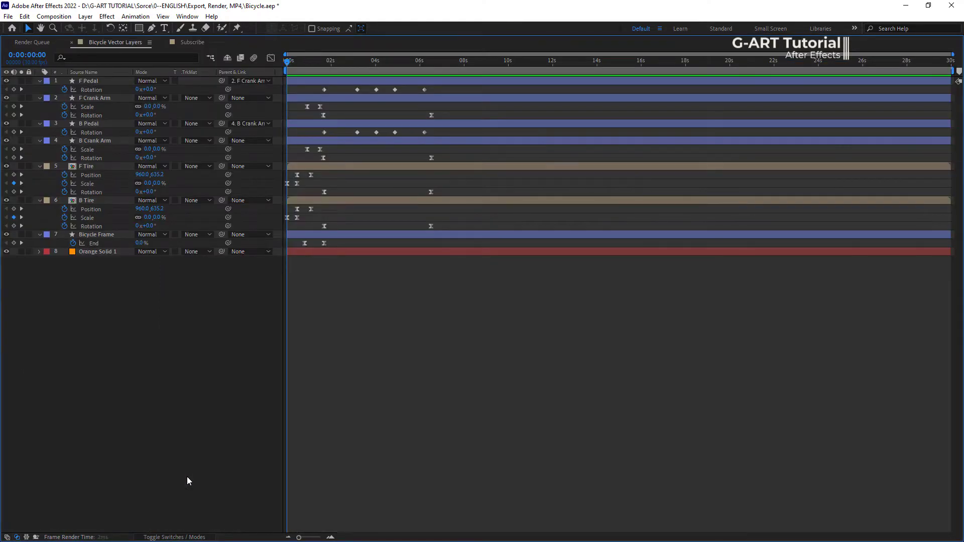
pyautogui.moveTo(296, 65); pyautogui.dragTo(432, 86)
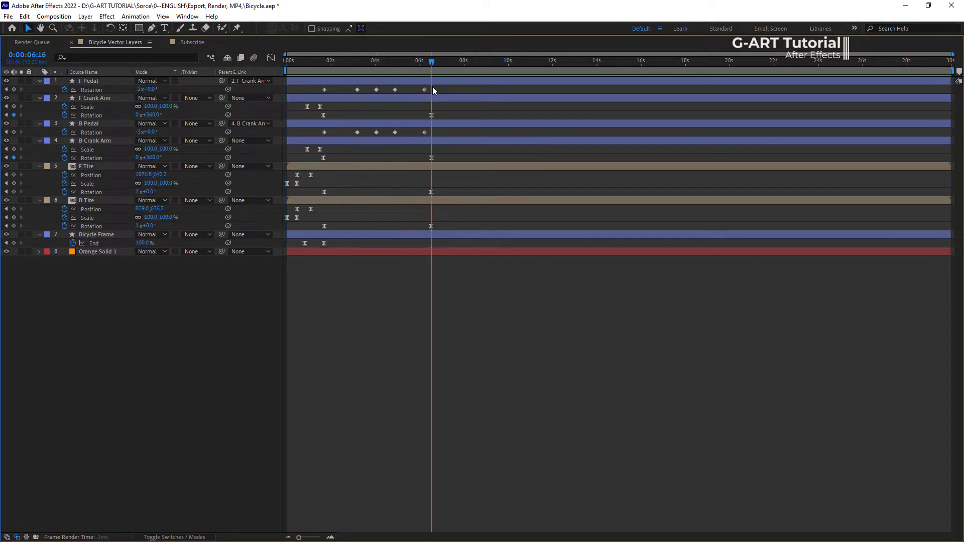
pyautogui.click(27, 55)
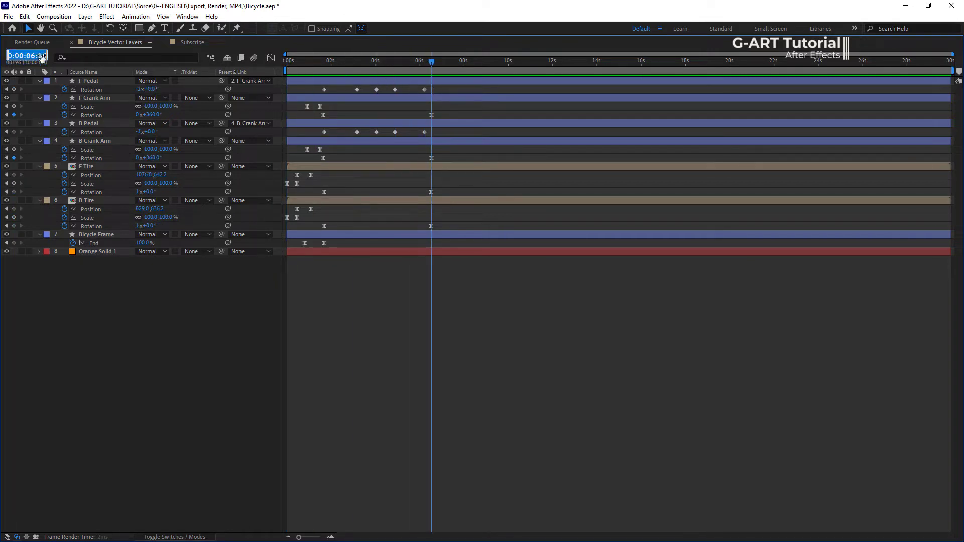
# - End the work area at 0:00:07:00, just past the last keyframes, and restore the normal panel layout
pyautogui.moveTo(432, 64); pyautogui.dragTo(448, 68)
pyautogui.press('pageup')
pyautogui.press('pageup')
pyautogui.press('pageup')
pyautogui.press('pageup')
pyautogui.press('pageup')
pyautogui.press('pageup')
pyautogui.press('pageup')
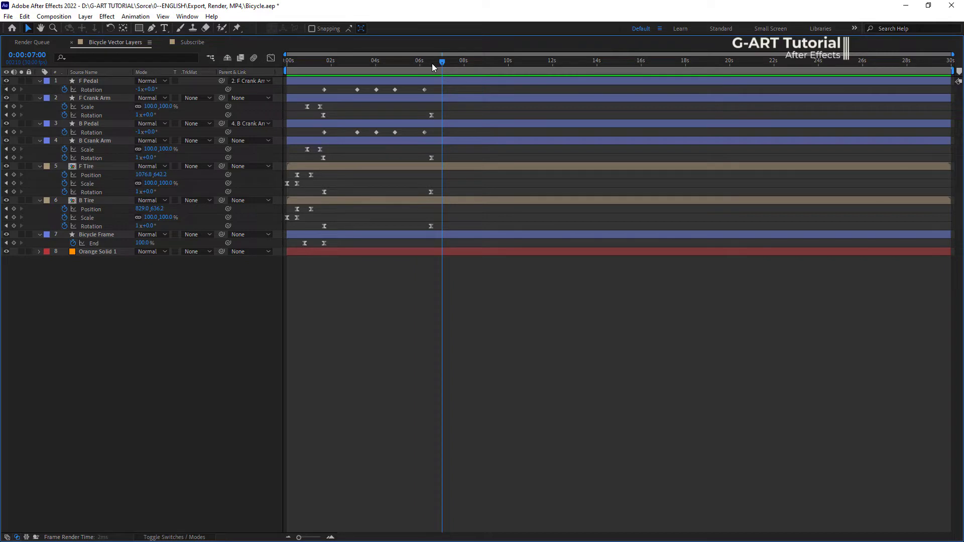
pyautogui.press('`')
pyautogui.press('n')
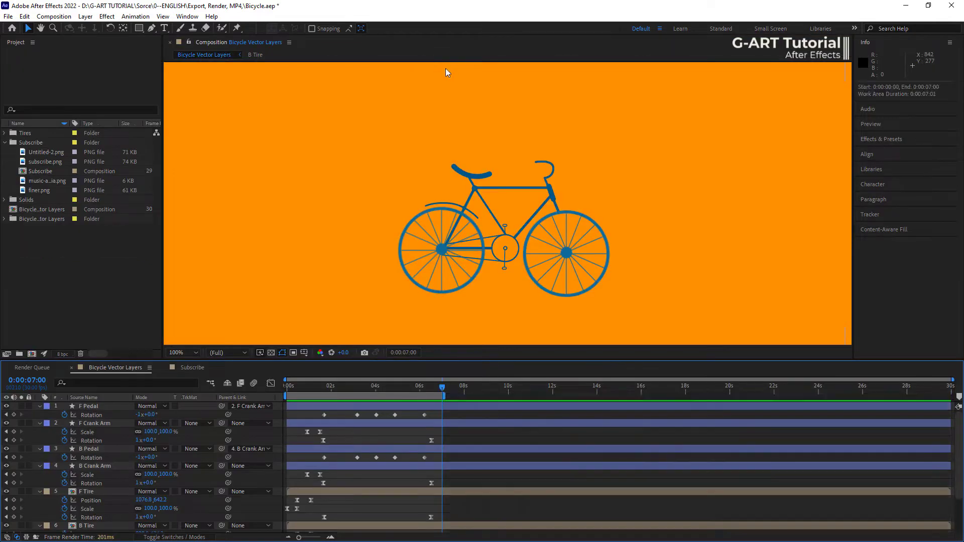
# - Collapse the layer properties and preview the bicycle animation within the work area
pyautogui.press('u')
pyautogui.press('space')
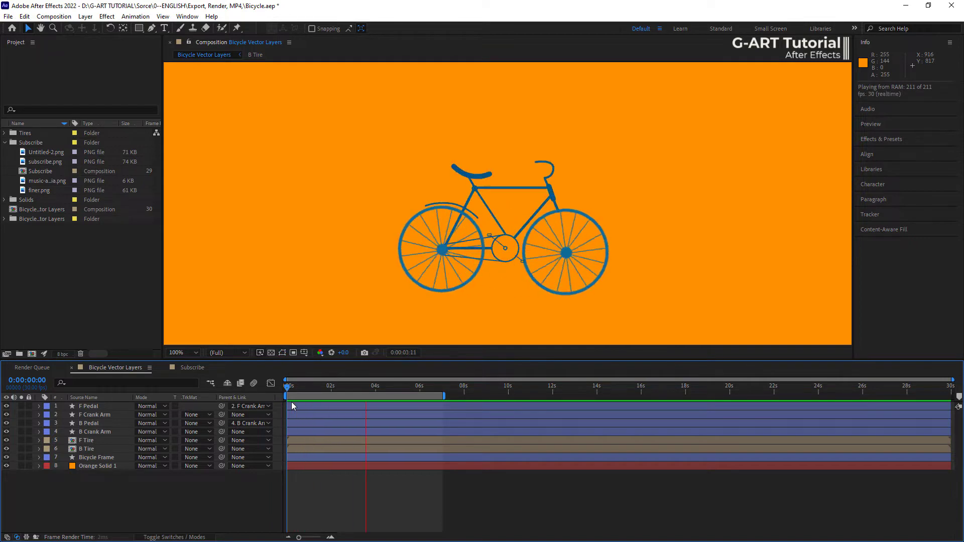
pyautogui.press('space')
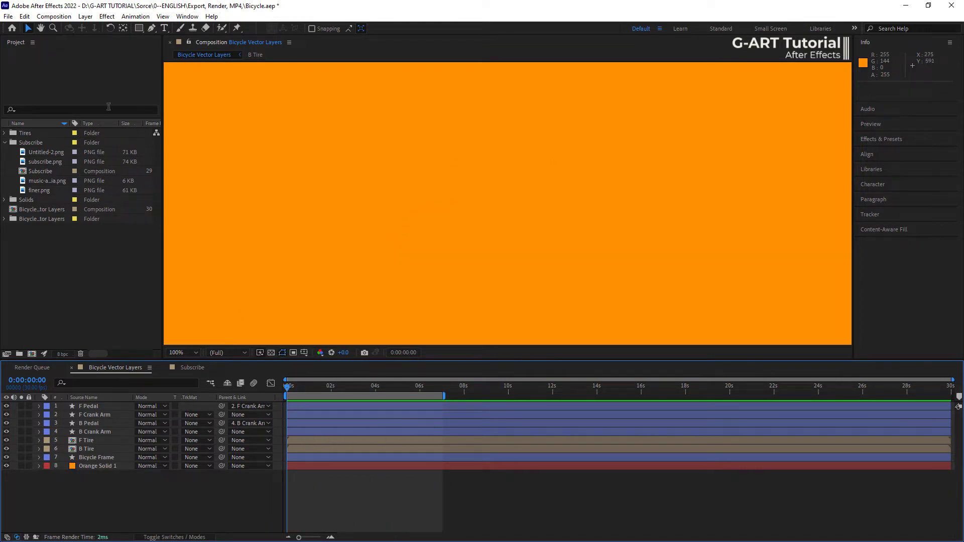
# - Add the Bicycle Vector Layers composition to the render queue
pyautogui.click(52, 17)
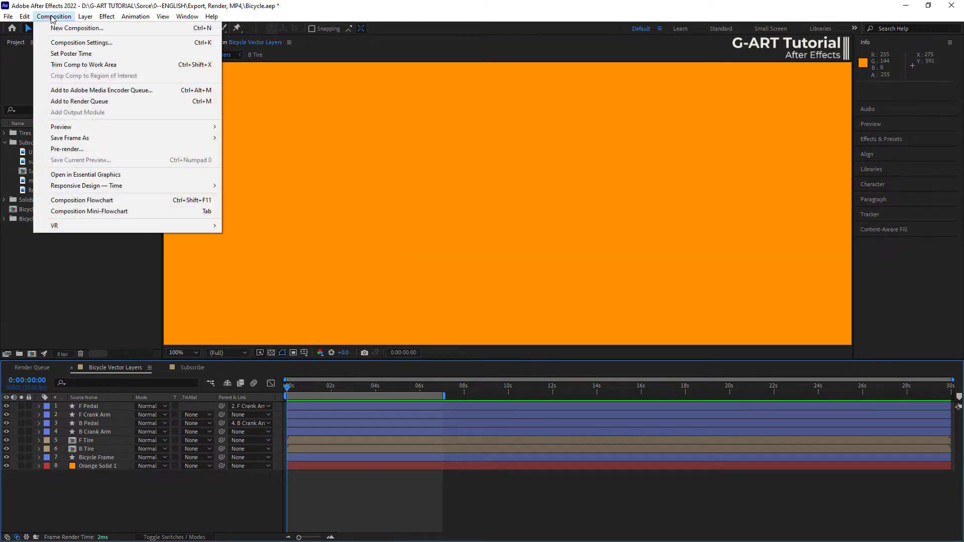
pyautogui.click(116, 104)
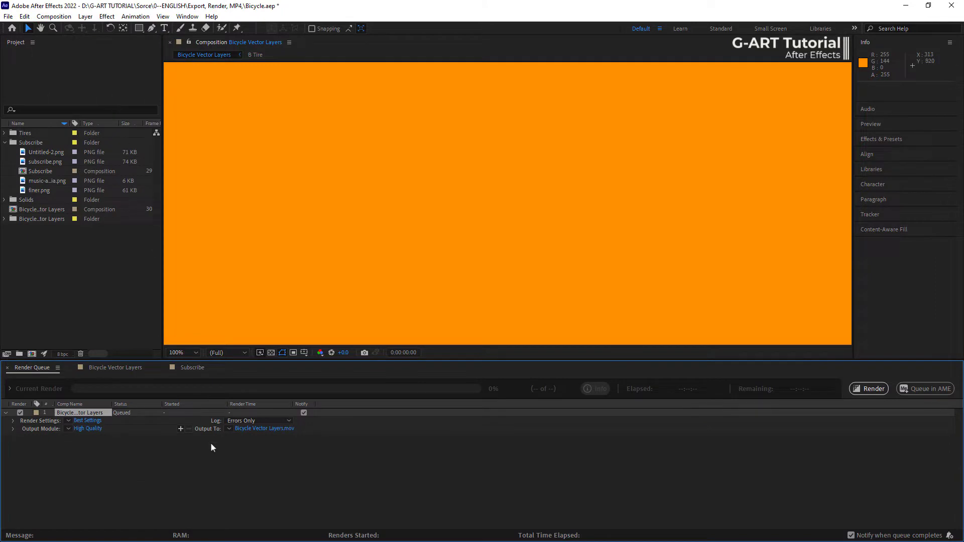
# - Check the program's version information and close it
pyautogui.click(211, 16)
pyautogui.click(230, 28)
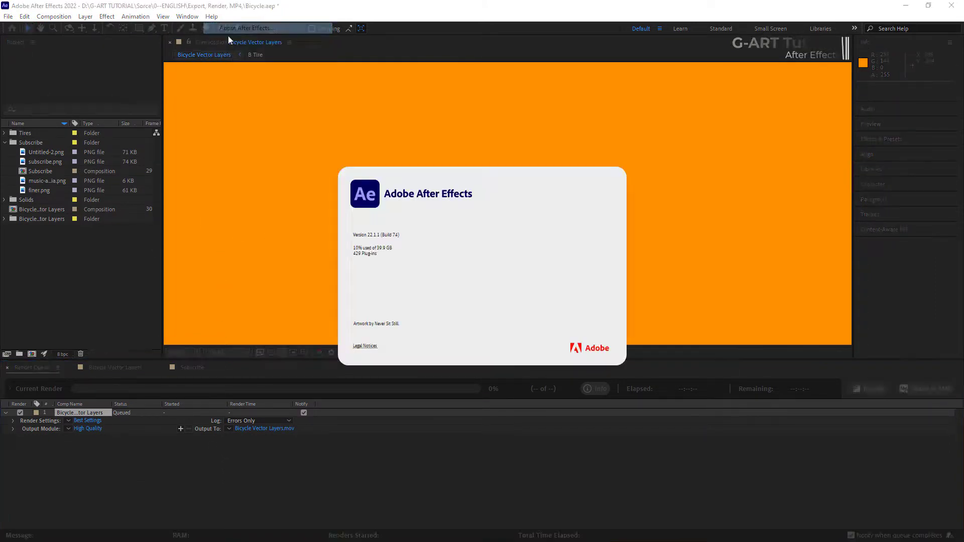
pyautogui.click(394, 235)
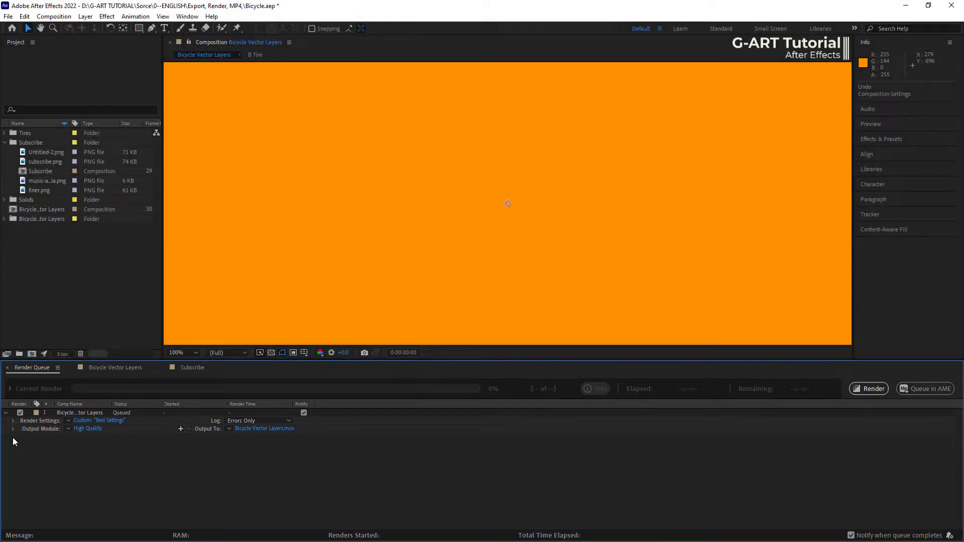
# - Examine the quality and resolution options in the queued item's render settings, choosing Best and Full, and cancel the dialog
pyautogui.click(84, 420)
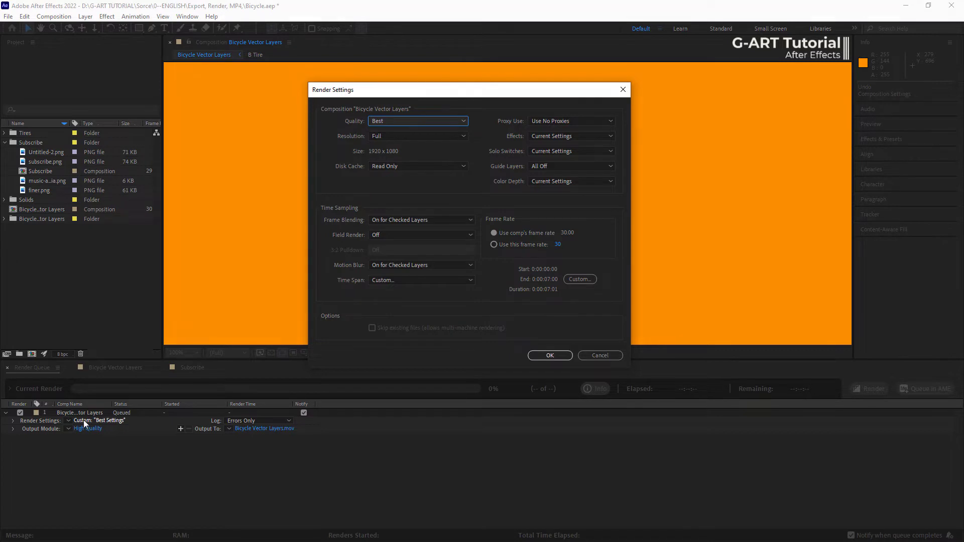
pyautogui.click(414, 120)
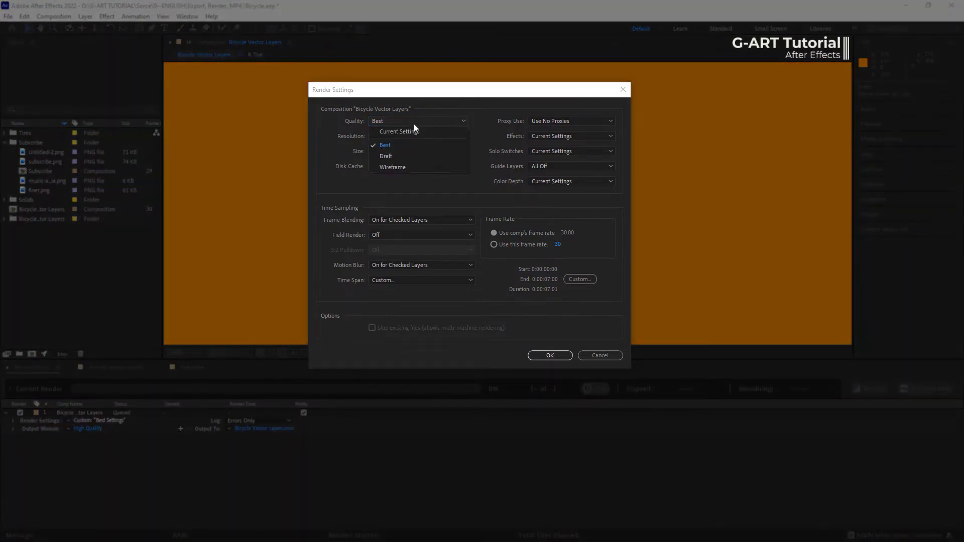
pyautogui.click(412, 145)
pyautogui.click(413, 138)
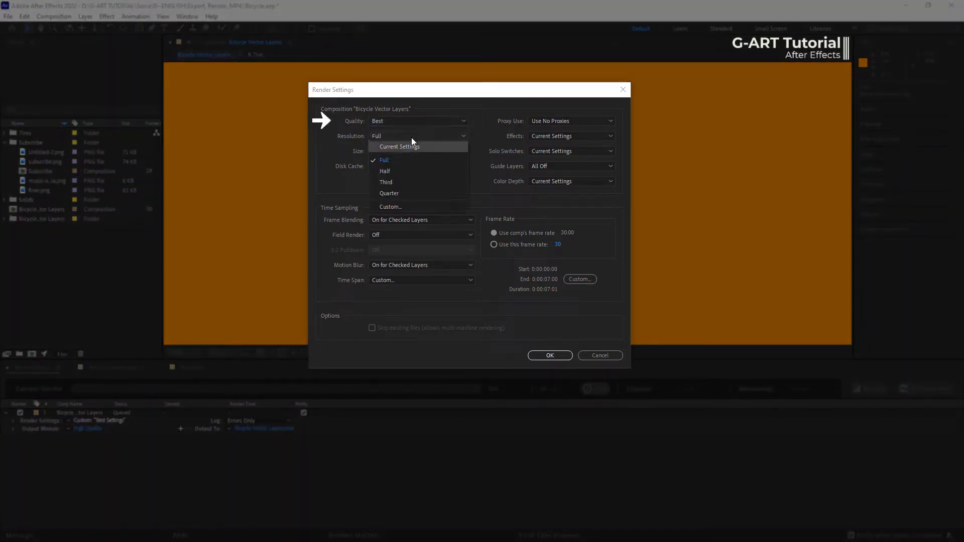
pyautogui.click(406, 157)
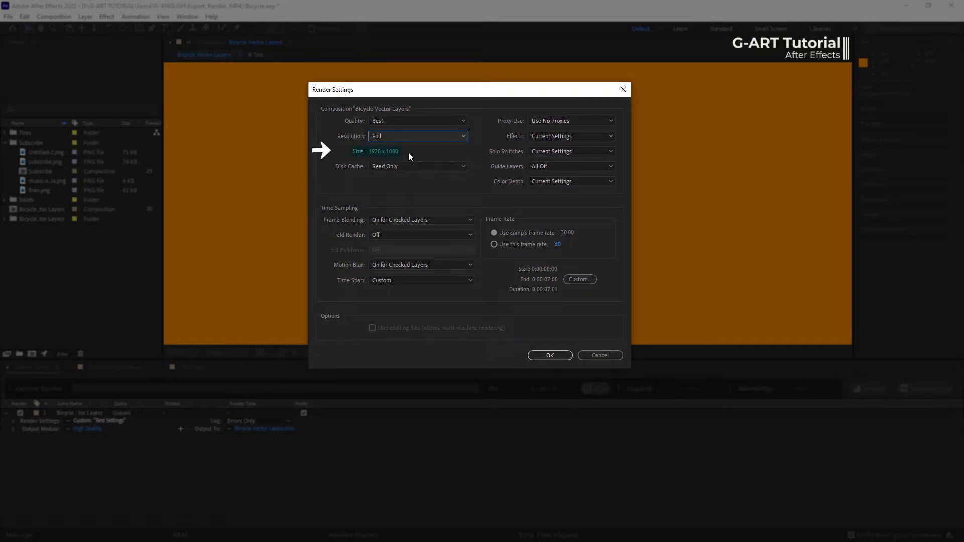
pyautogui.press('Escape')
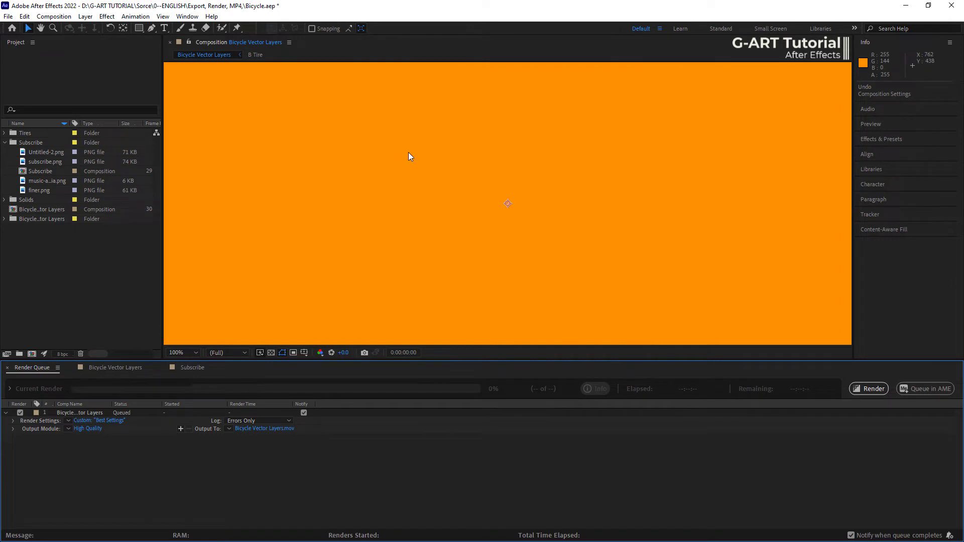
# - Change the composition's preset to HDV/HDTV 720 25
pyautogui.click(408, 152)
pyautogui.hotkey('ctrl', 'k')
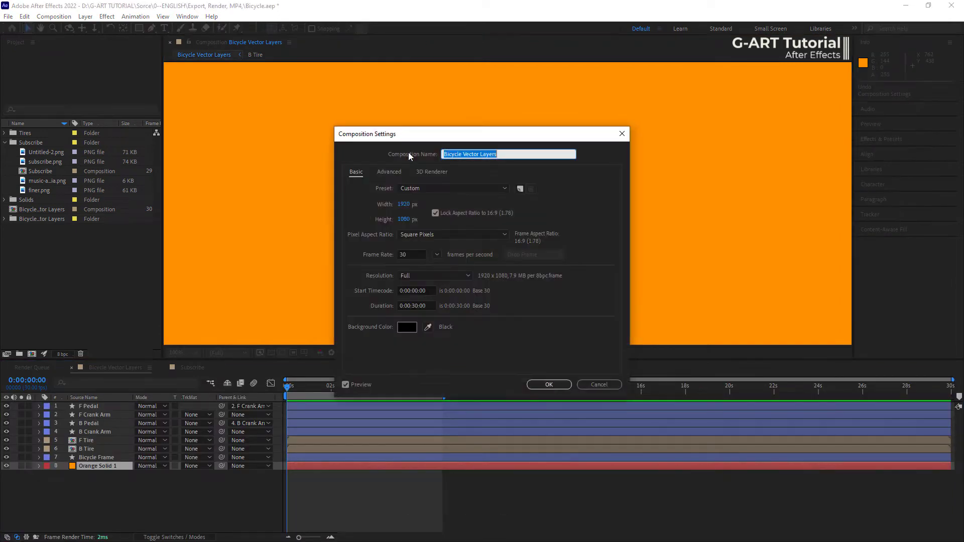
pyautogui.click(422, 190)
pyautogui.click(453, 342)
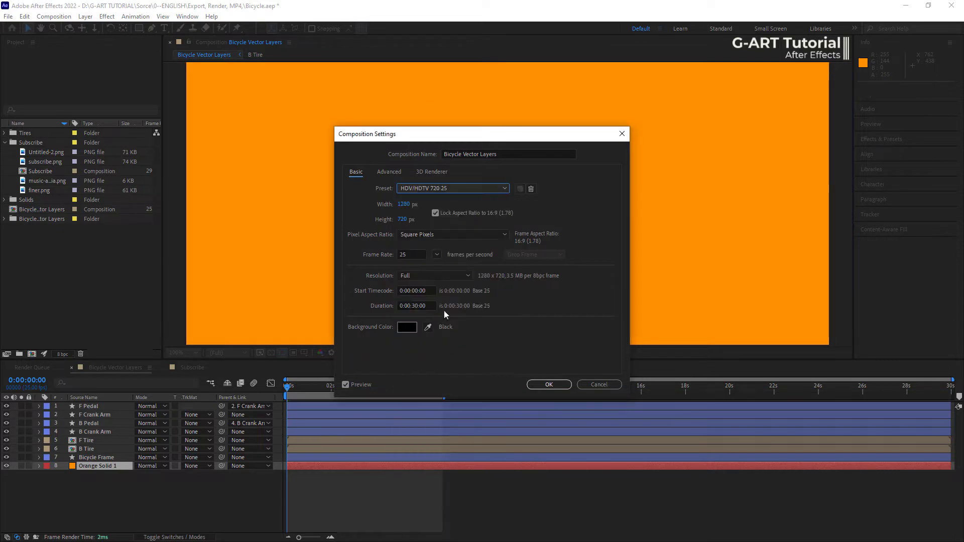
pyautogui.press('Return')
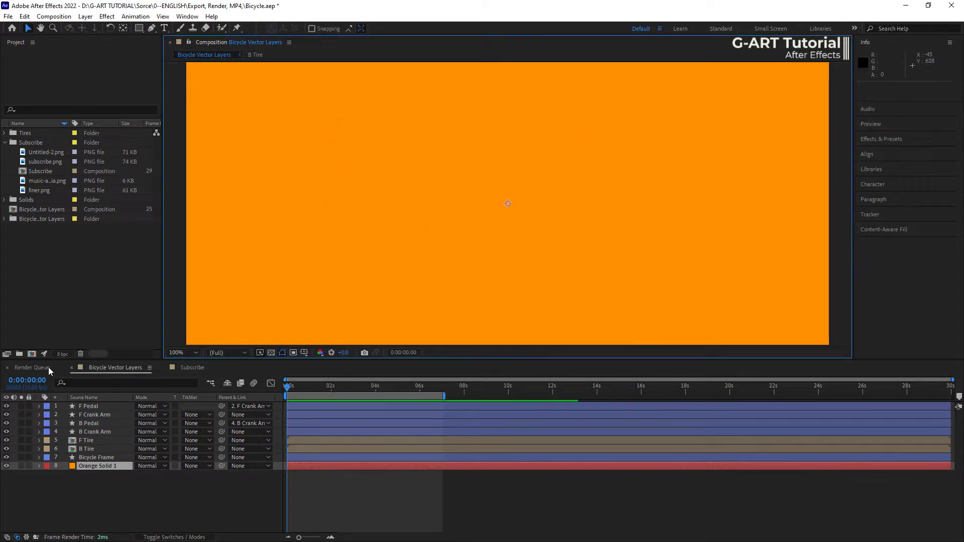
# - Examine the size and frame rate in the queued item's render settings and cancel the dialog
pyautogui.hotkey('ctrl', 'm')
pyautogui.click(99, 420)
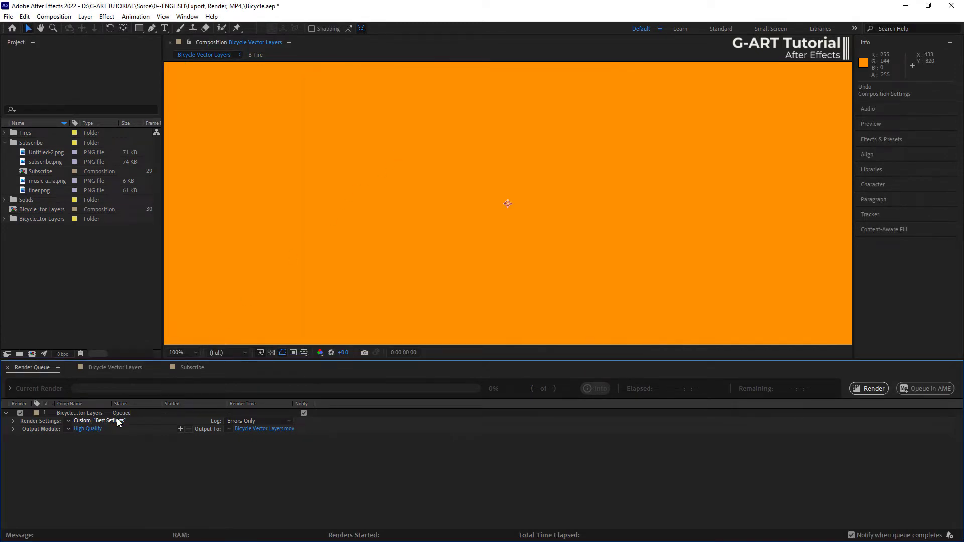
pyautogui.click(116, 420)
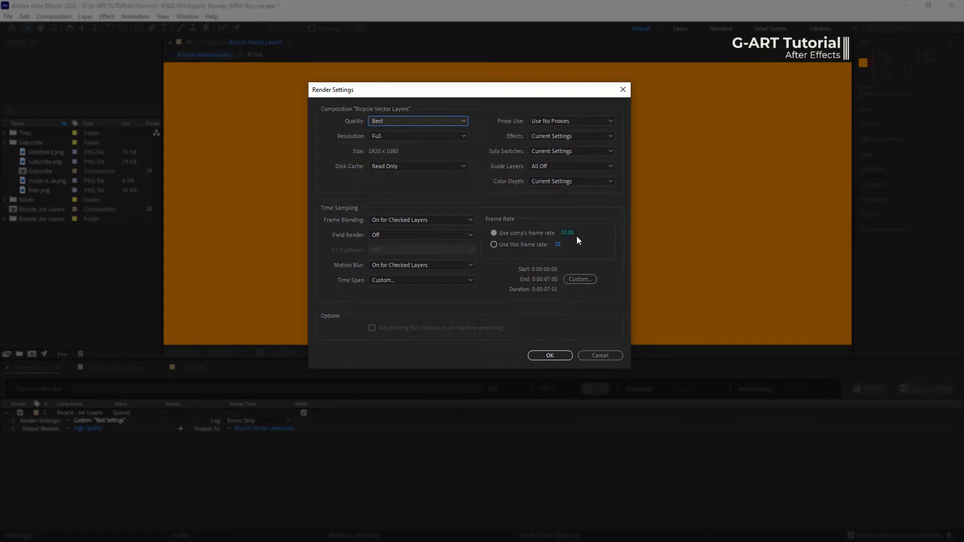
pyautogui.press('Escape')
# - Check the frame rate in the composition settings and close them without changes
pyautogui.click(575, 237)
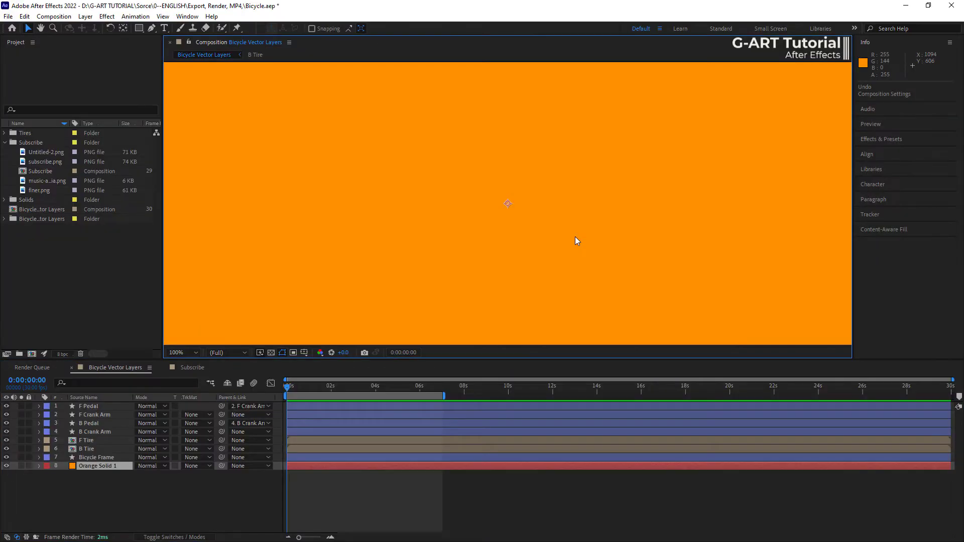
pyautogui.hotkey('ctrl', 'k')
pyautogui.doubleClick(399, 255)
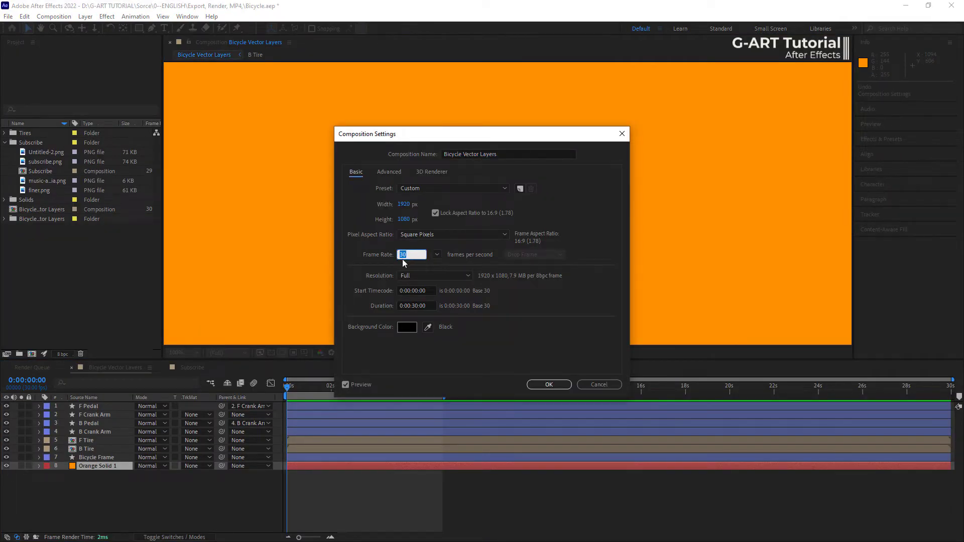
pyautogui.press('Escape')
# - Override the composition's frame rate with 60 in the queued item's render settings
pyautogui.click(33, 367)
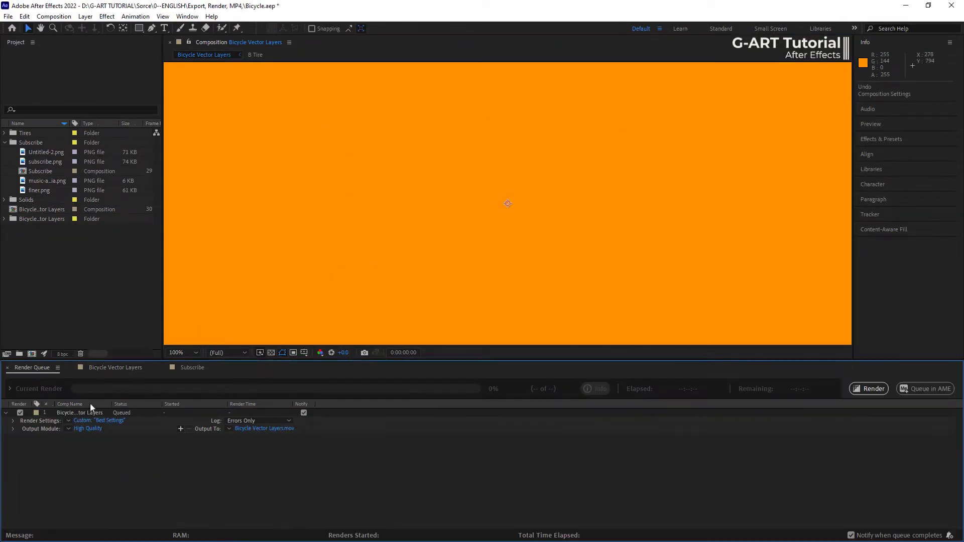
pyautogui.click(112, 421)
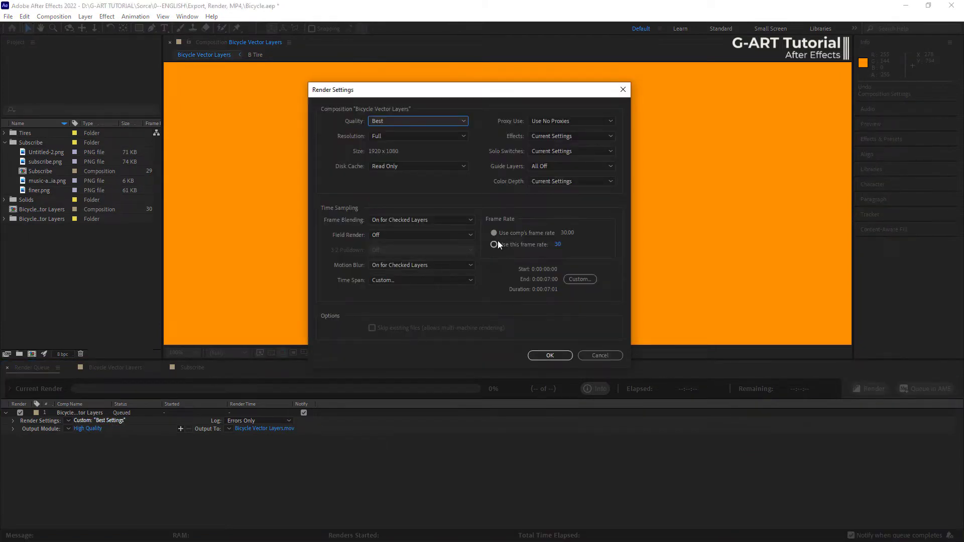
pyautogui.click(495, 244)
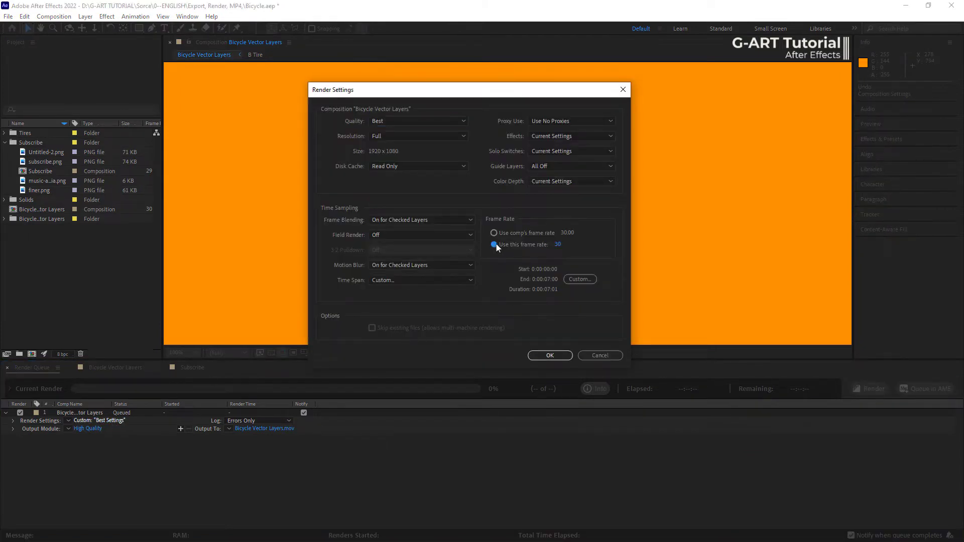
pyautogui.click(559, 244)
pyautogui.write('60')
# - Examine the start, end and duration values of the custom time span and accept them
pyautogui.click(579, 278)
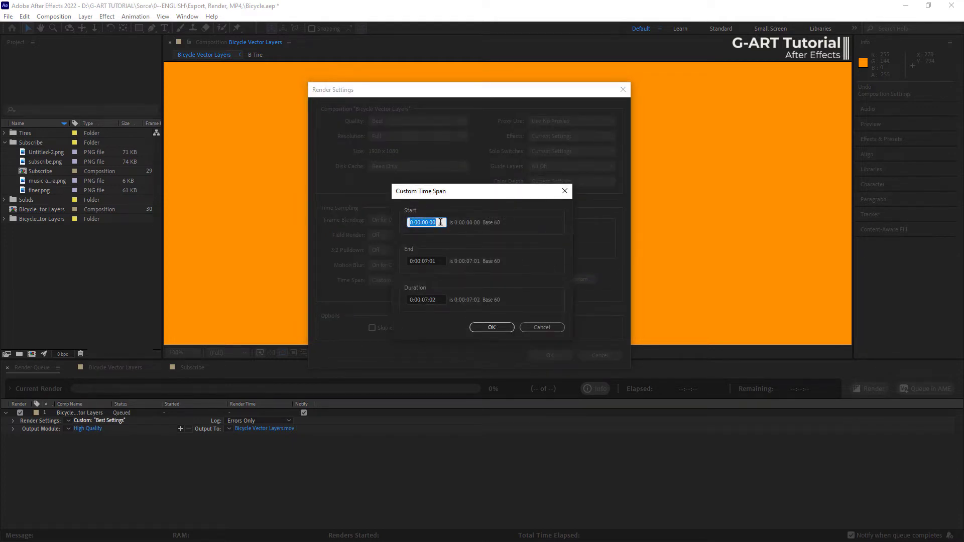
pyautogui.click(443, 261)
pyautogui.click(441, 297)
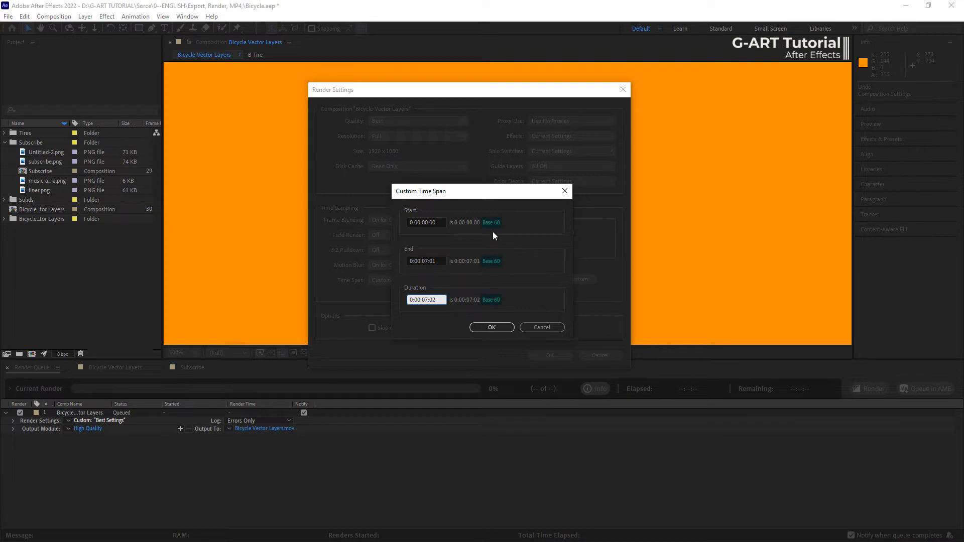
pyautogui.click(491, 327)
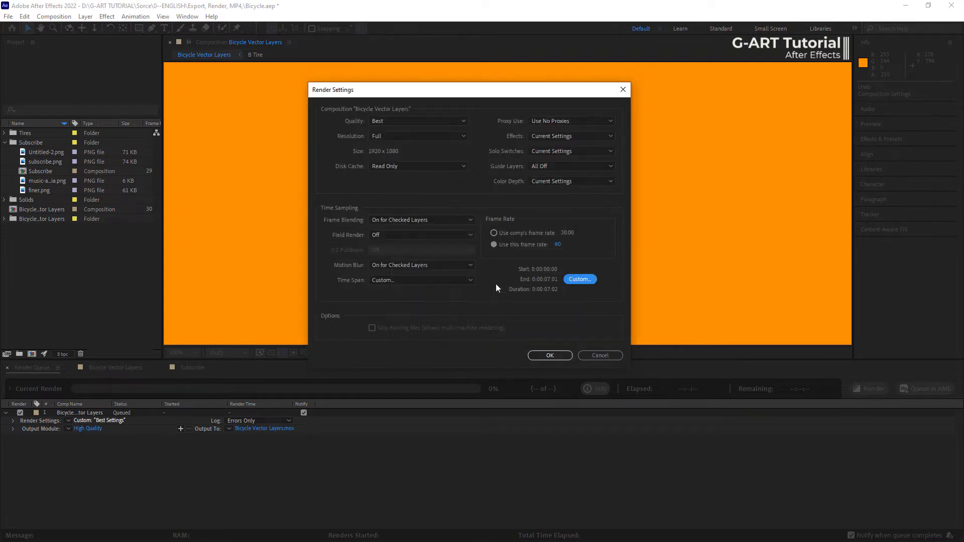
# - Switch the render frame rate back to the comp's frame rate, then accept the custom time span and the render settings
pyautogui.click(504, 233)
pyautogui.click(571, 281)
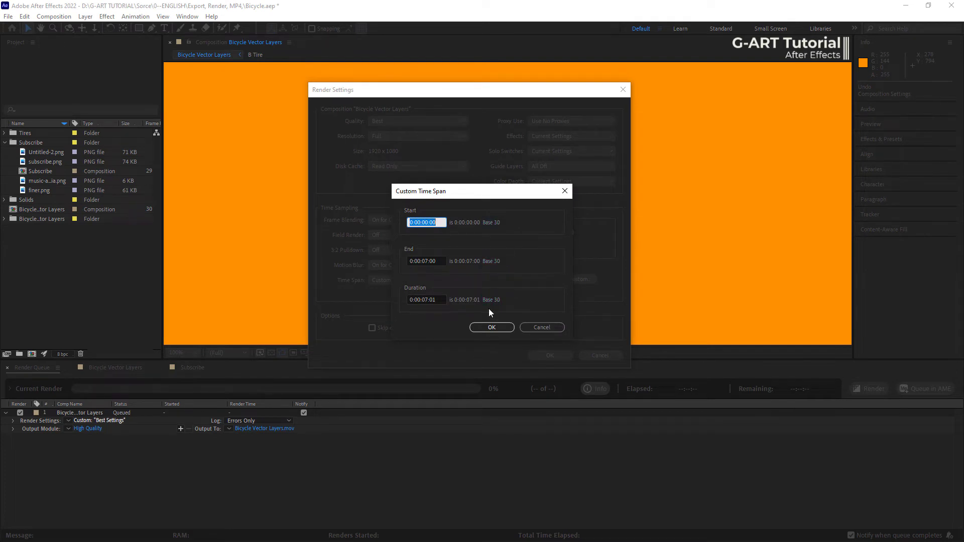
pyautogui.click(486, 326)
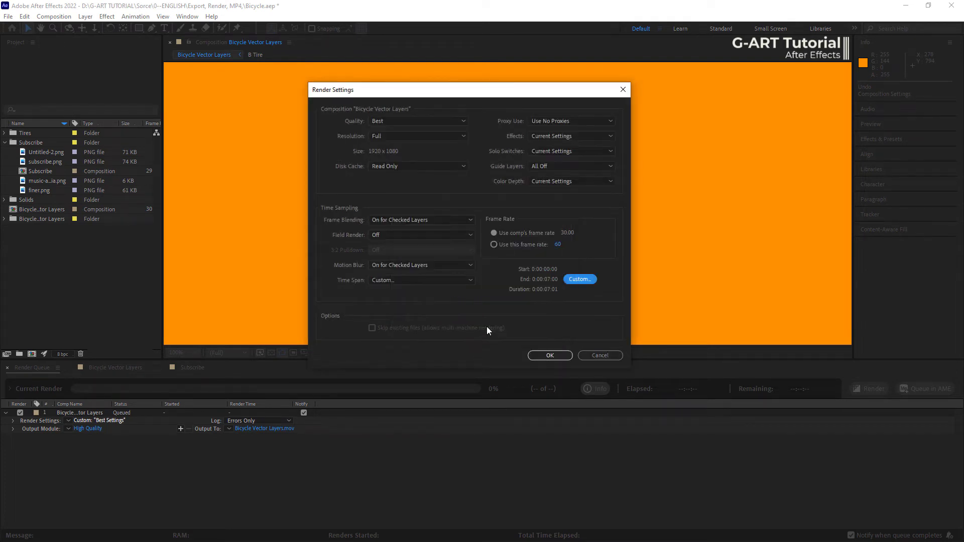
pyautogui.click(546, 355)
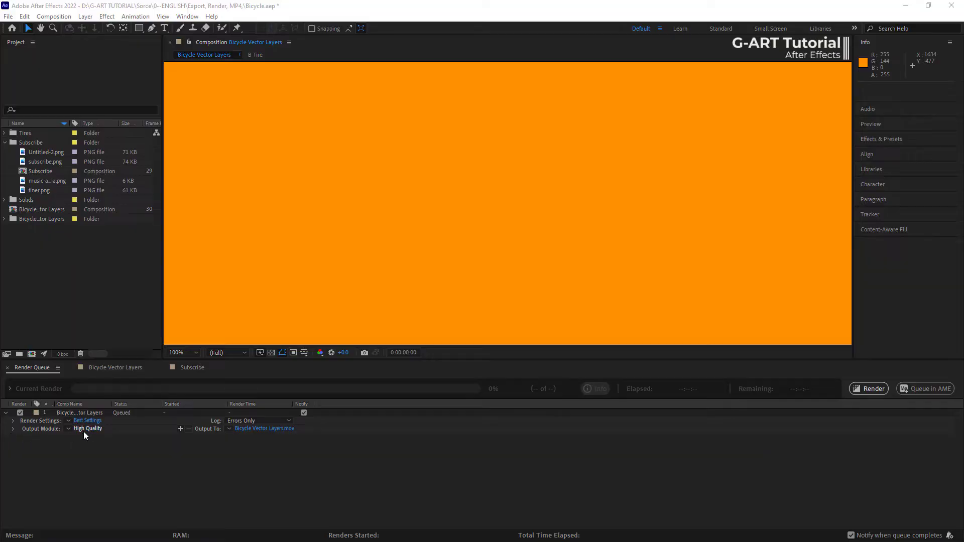
# - Set the output format of the queued bicycle composition to WAV in its output module settings
pyautogui.click(85, 430)
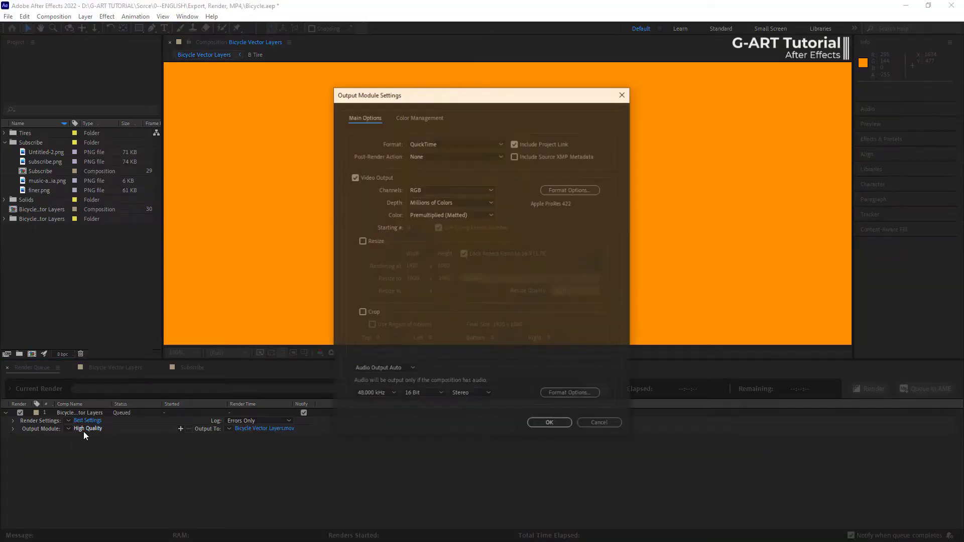
pyautogui.click(477, 143)
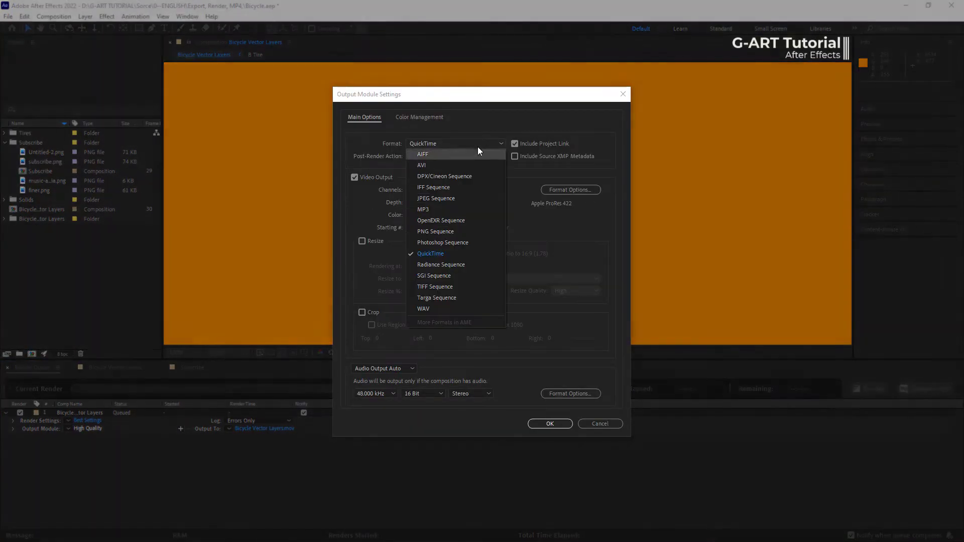
pyautogui.click(483, 309)
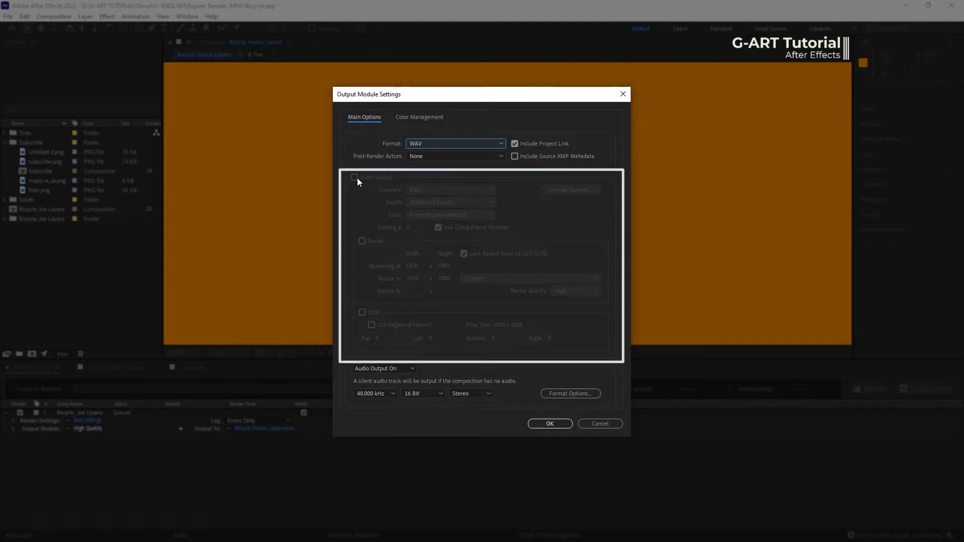
# - Keep the WAV audio output on with Stereo channels and a 16 Bit sample depth
pyautogui.click(377, 368)
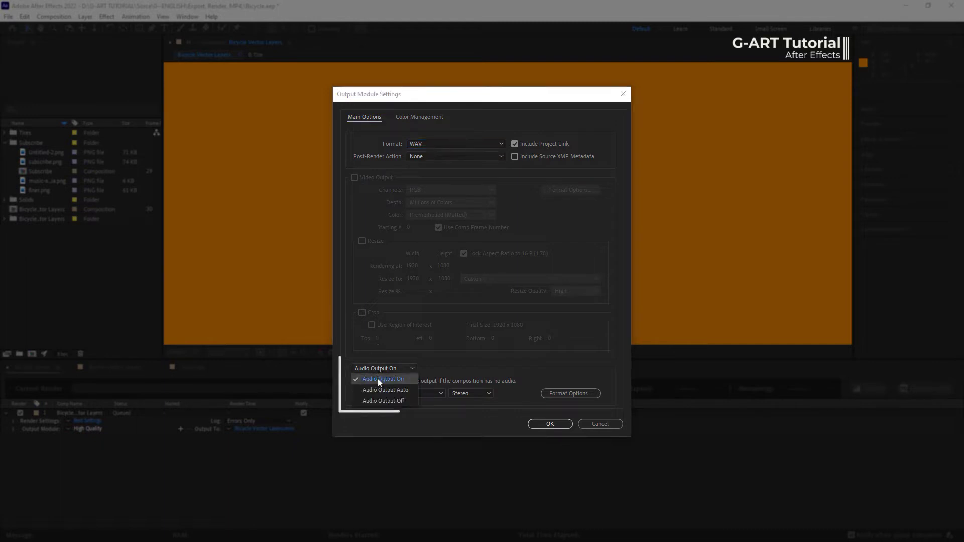
pyautogui.click(377, 380)
pyautogui.click(481, 395)
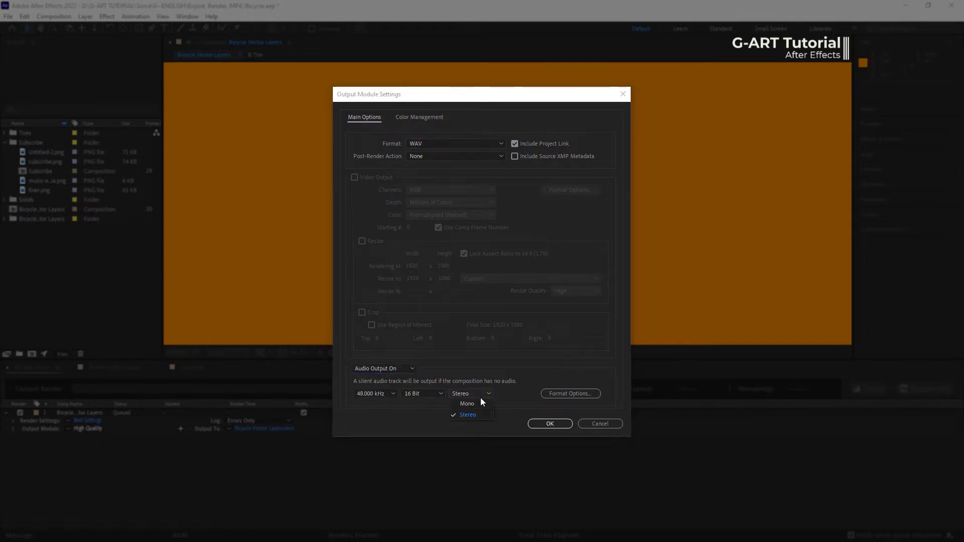
pyautogui.click(480, 394)
pyautogui.click(440, 395)
pyautogui.click(433, 415)
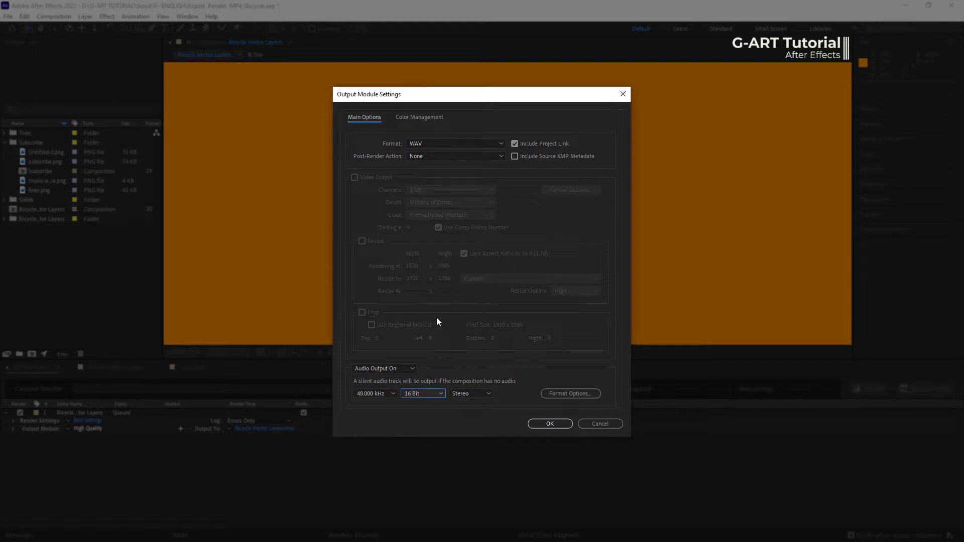
# - Change the output format to AVI and enable its video output
pyautogui.click(444, 146)
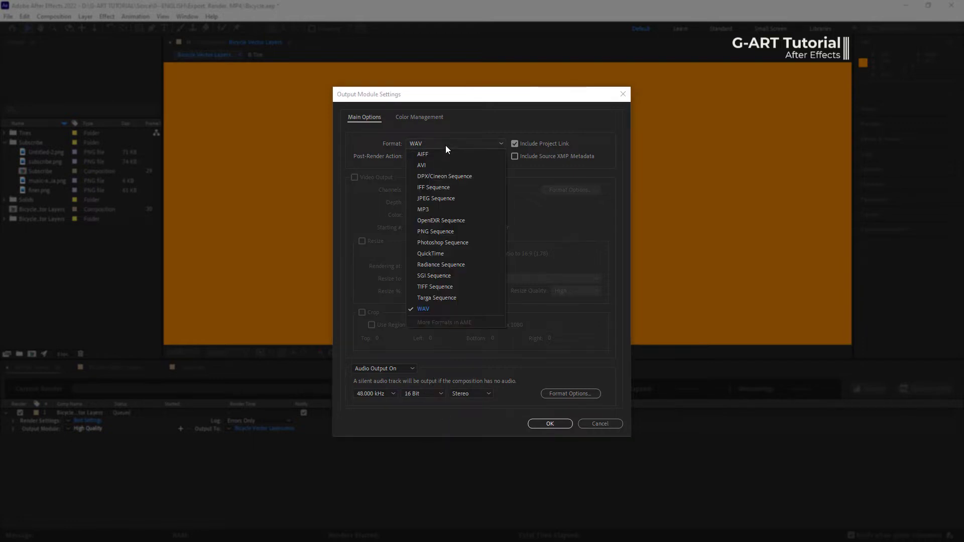
pyautogui.click(445, 164)
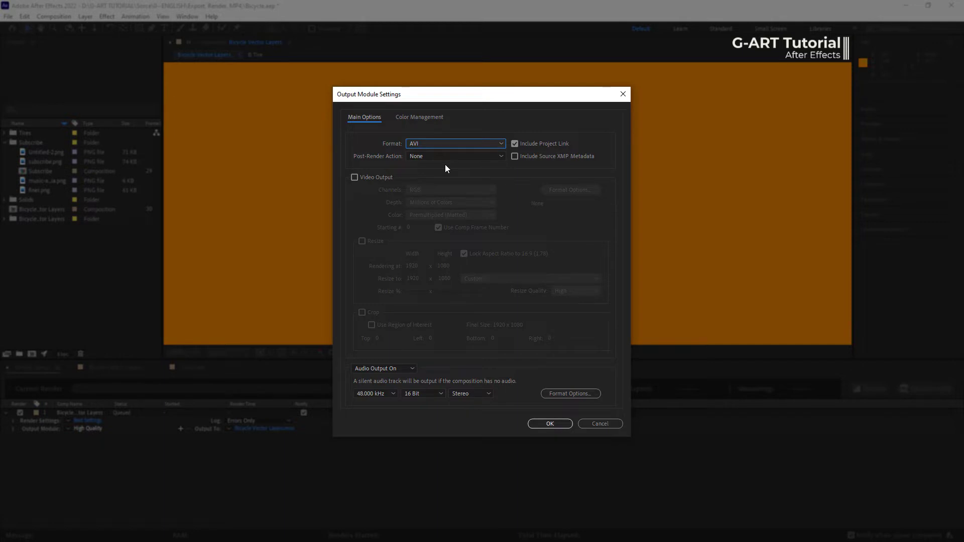
pyautogui.click(355, 177)
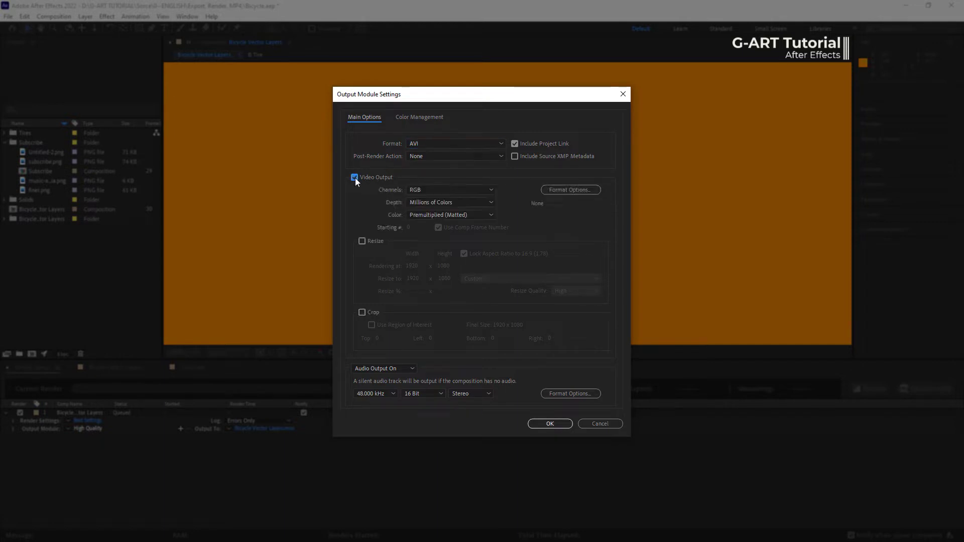
pyautogui.click(354, 178)
pyautogui.click(354, 177)
# - Try the audio output switched off, set it to Audio Output Auto, and set the video channels to RGB + Alpha
pyautogui.click(402, 371)
pyautogui.click(408, 399)
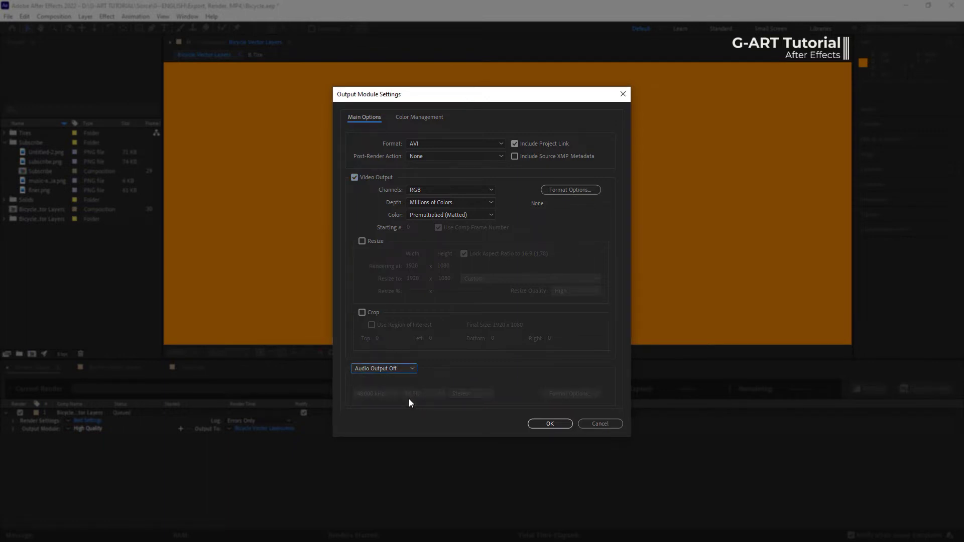
pyautogui.click(407, 369)
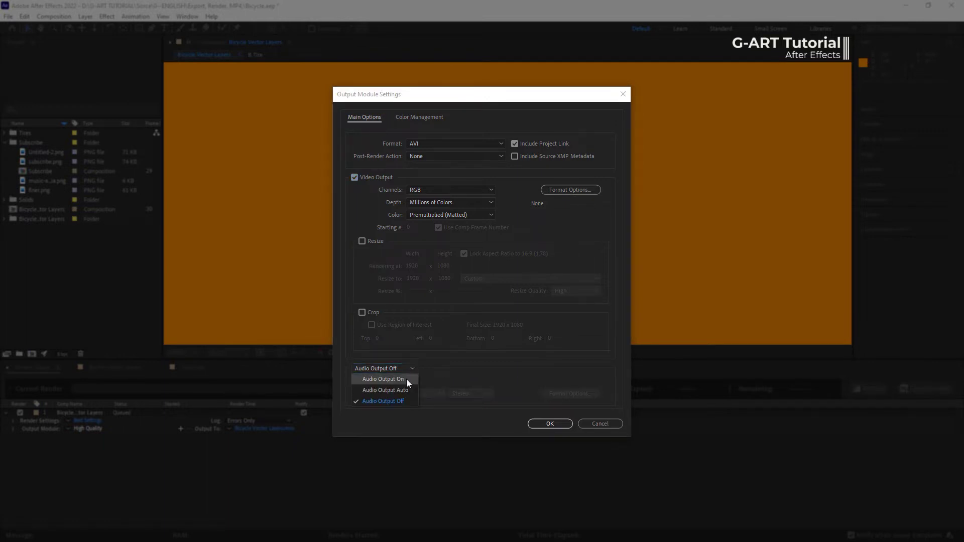
pyautogui.click(407, 389)
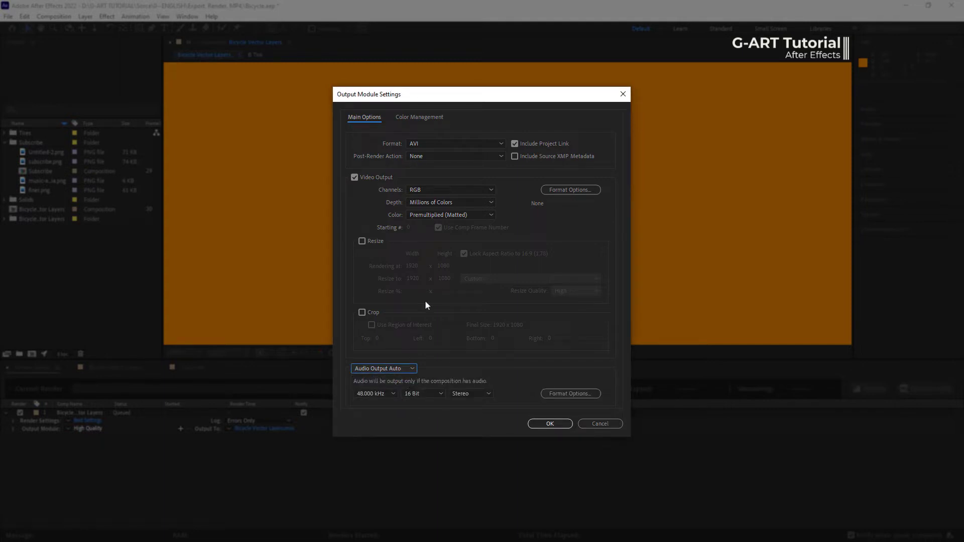
pyautogui.click(447, 190)
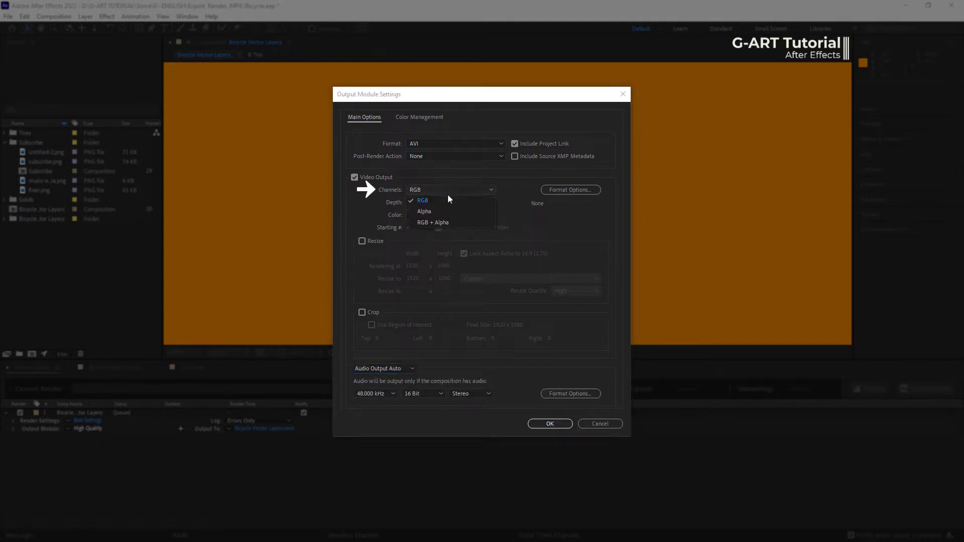
pyautogui.click(451, 225)
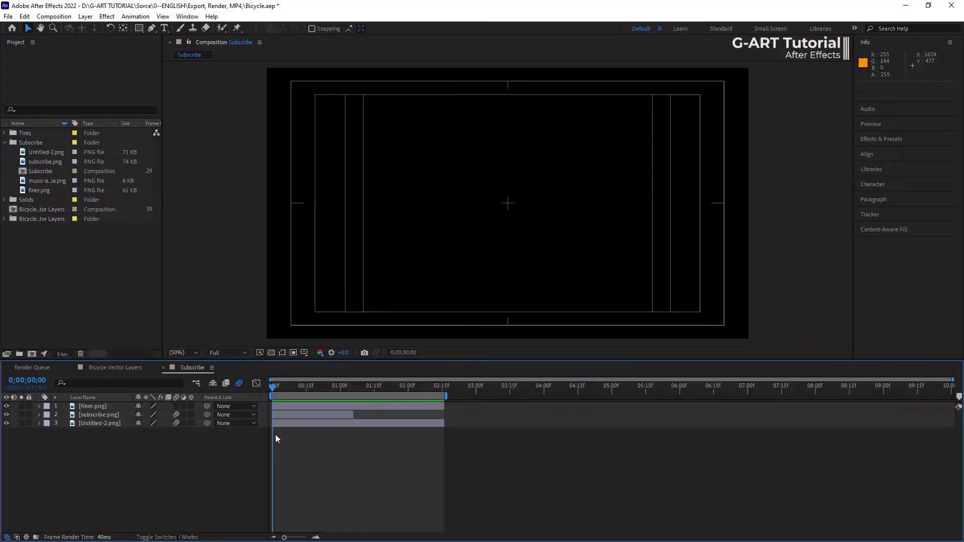
# - Preview the Subscribe composition's animation on black and again with the transparency grid turned on
pyautogui.press('space')
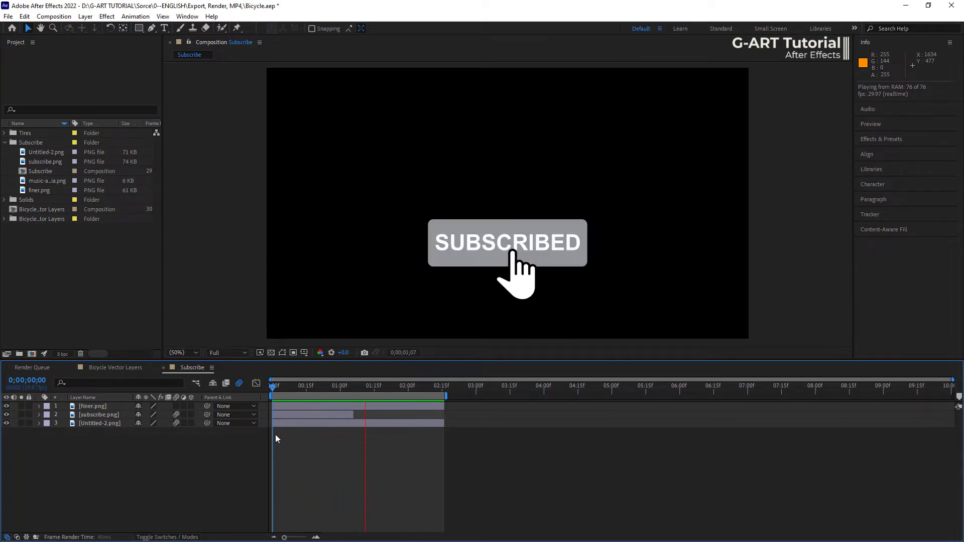
pyautogui.press('space')
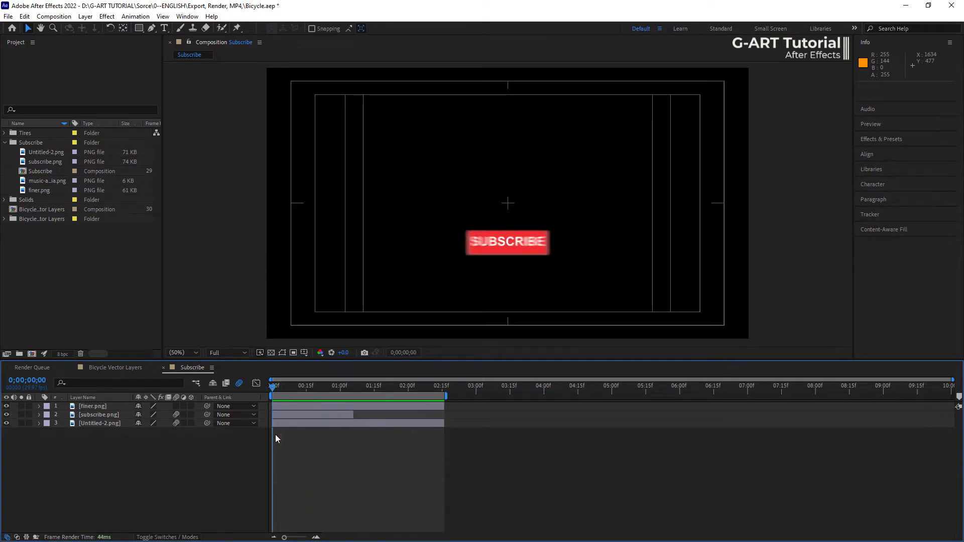
pyautogui.click(271, 353)
pyautogui.press('space')
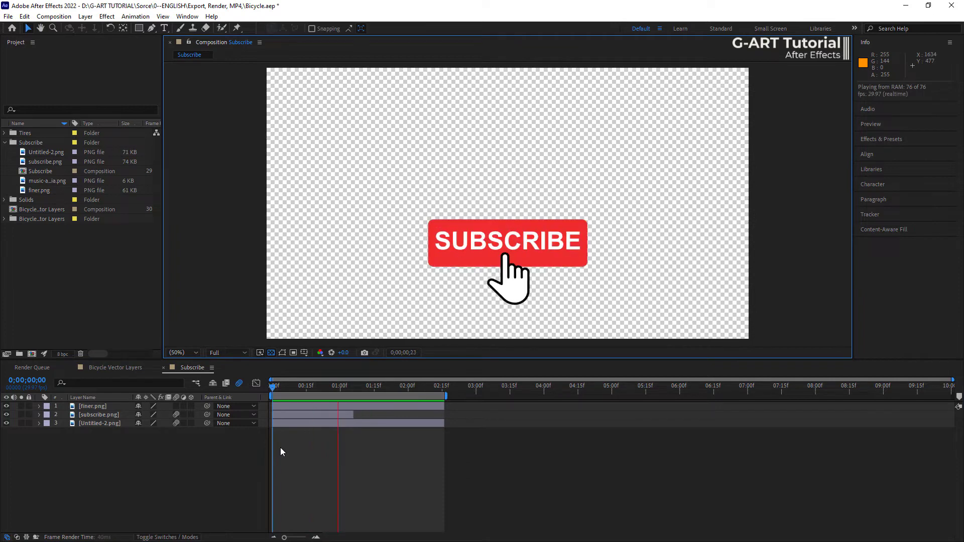
pyautogui.press('space')
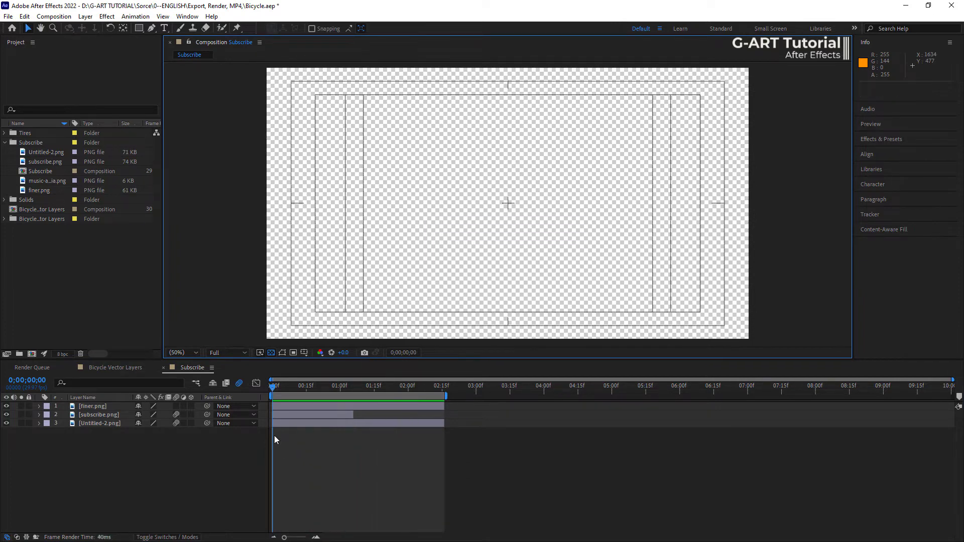
# - Add the Subscribe composition to the render queue with AVI as its output format and open its video channel choices
pyautogui.click(53, 16)
pyautogui.click(69, 100)
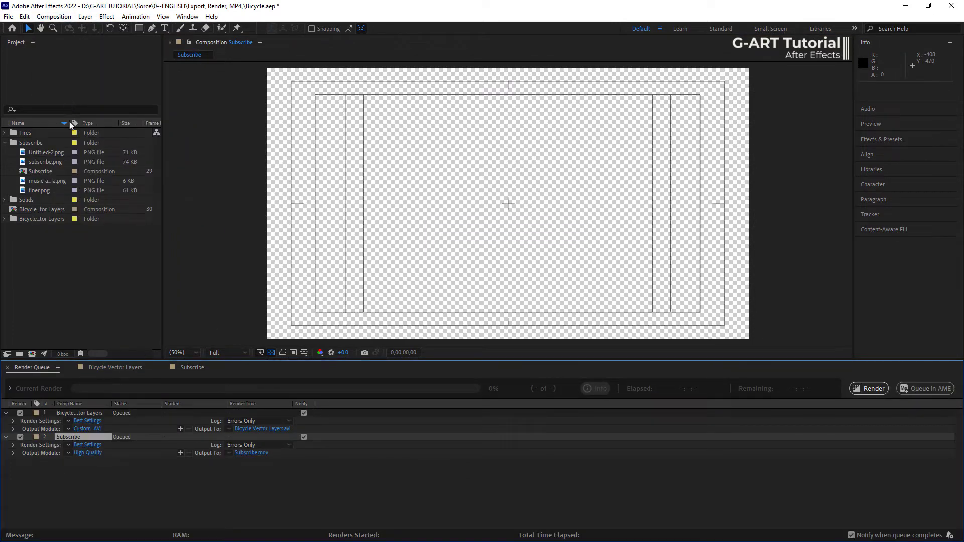
pyautogui.click(89, 453)
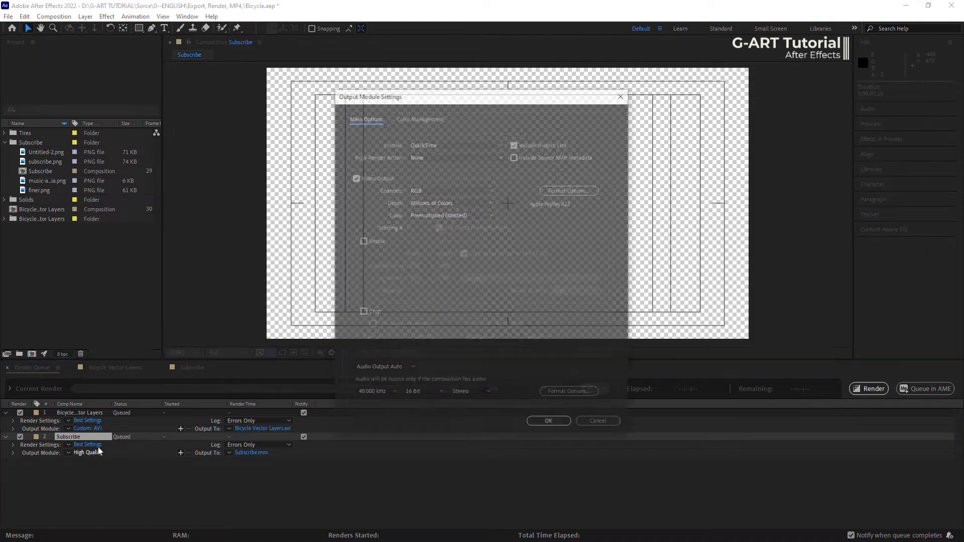
pyautogui.click(480, 143)
pyautogui.click(472, 165)
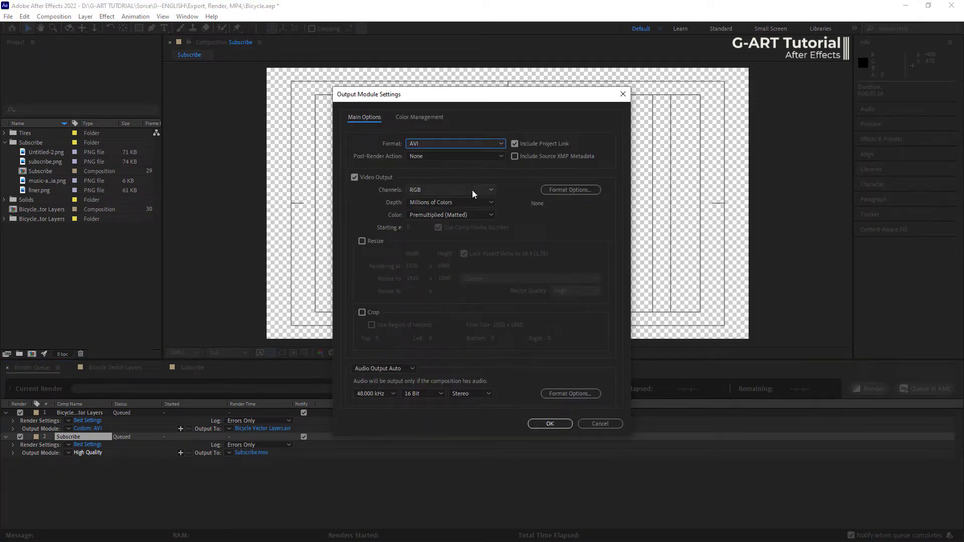
pyautogui.click(472, 189)
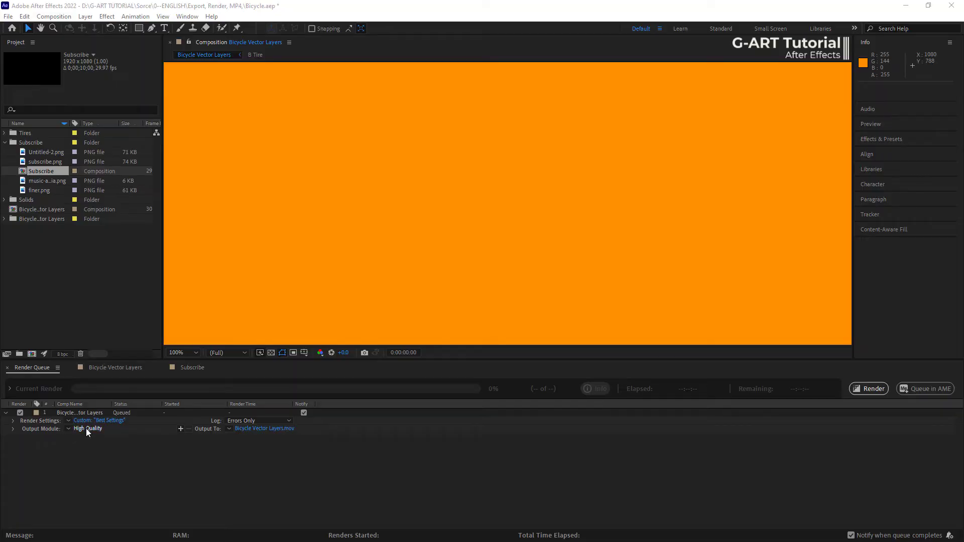
# - Examine the video codecs and the audio settings in the bicycle output's QuickTime video format options, and accept them unchanged
pyautogui.click(86, 428)
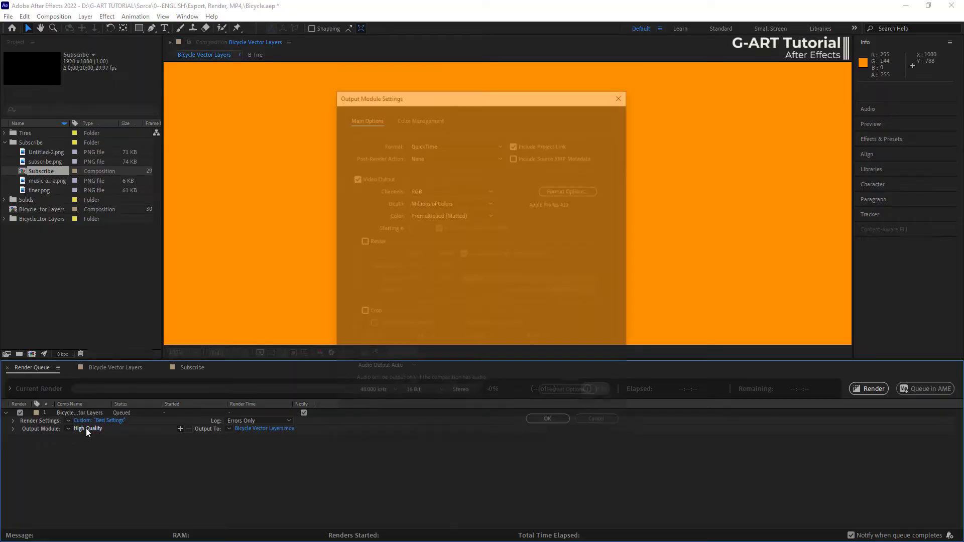
pyautogui.click(585, 190)
pyautogui.click(515, 119)
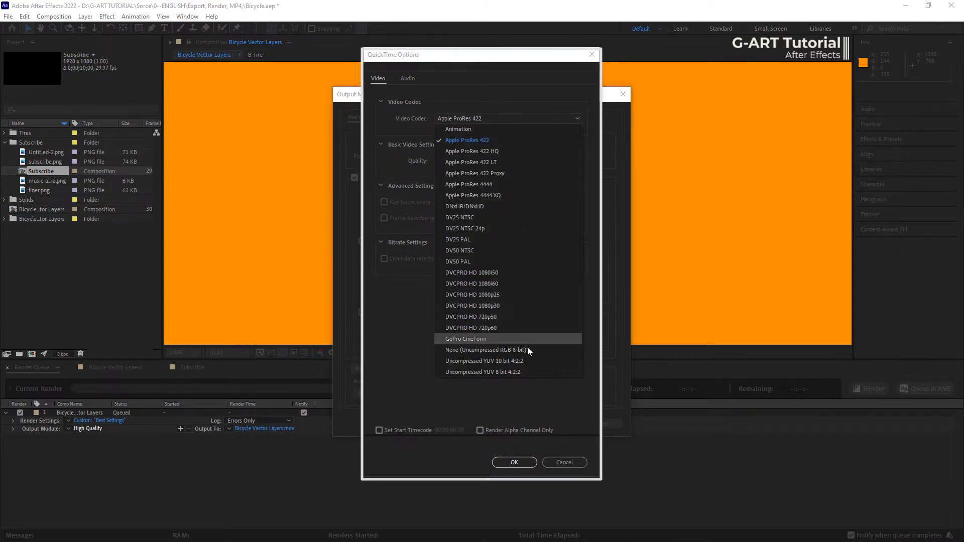
pyautogui.click(529, 395)
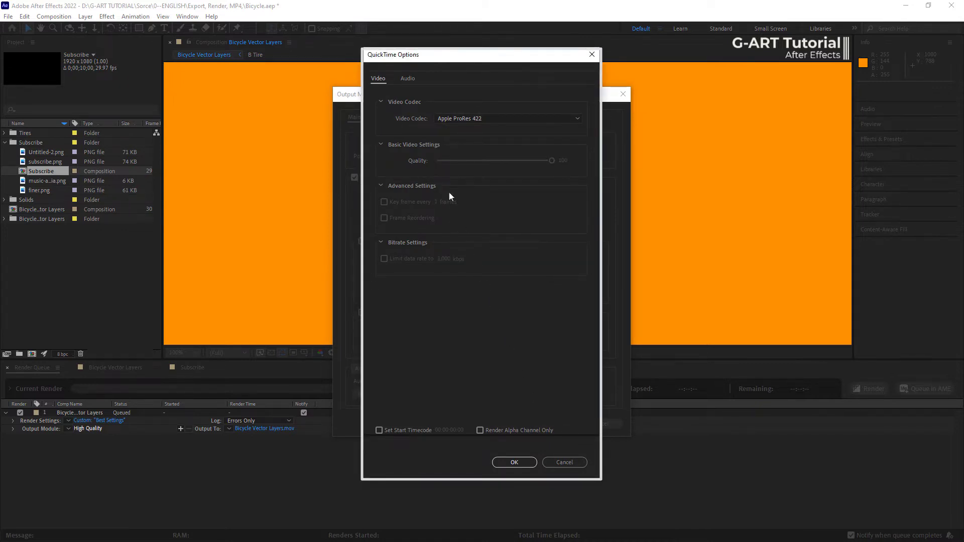
pyautogui.click(405, 79)
pyautogui.click(381, 80)
pyautogui.click(406, 80)
pyautogui.click(382, 80)
pyautogui.click(521, 462)
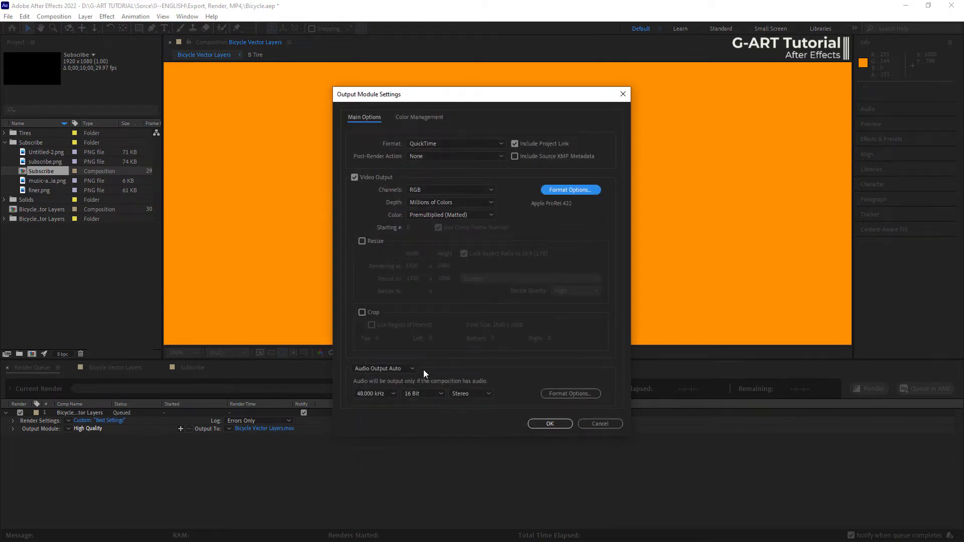
# - Compare the audio and video settings in the format options for the audio output and accept them unchanged
pyautogui.click(571, 394)
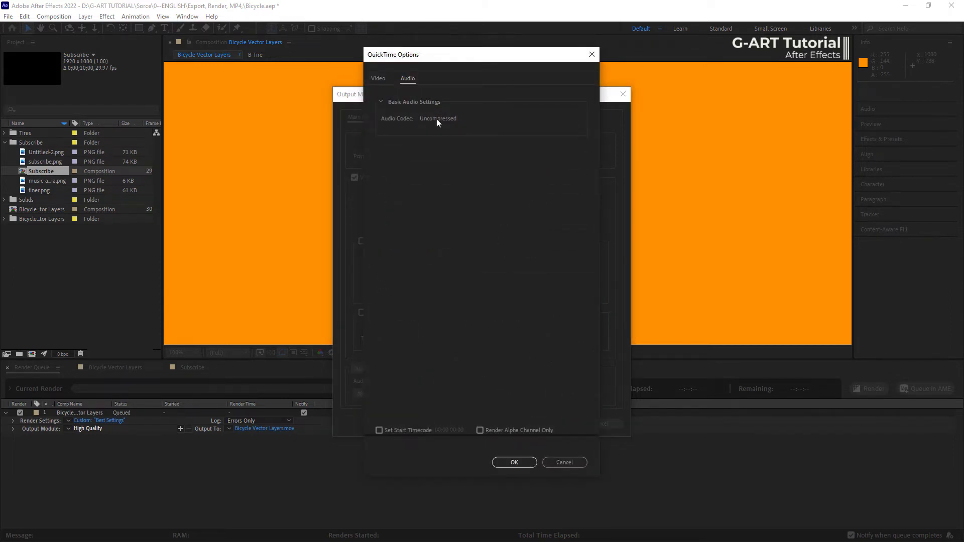
pyautogui.click(379, 78)
pyautogui.click(405, 79)
pyautogui.click(381, 77)
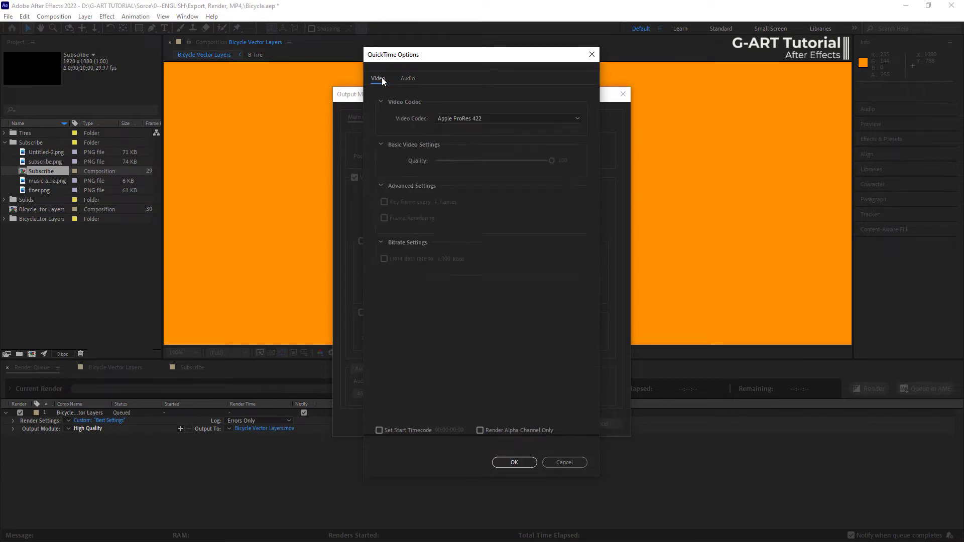
pyautogui.click(407, 80)
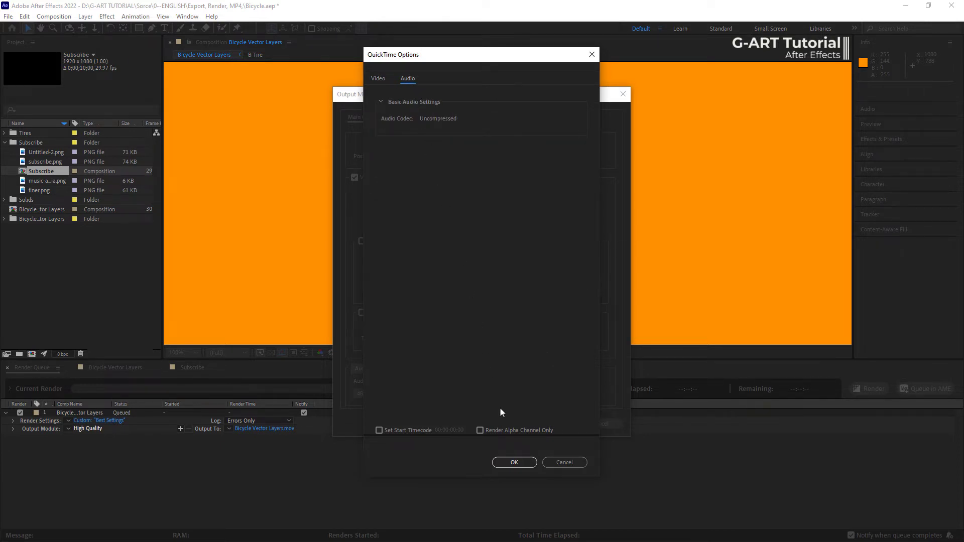
pyautogui.click(514, 461)
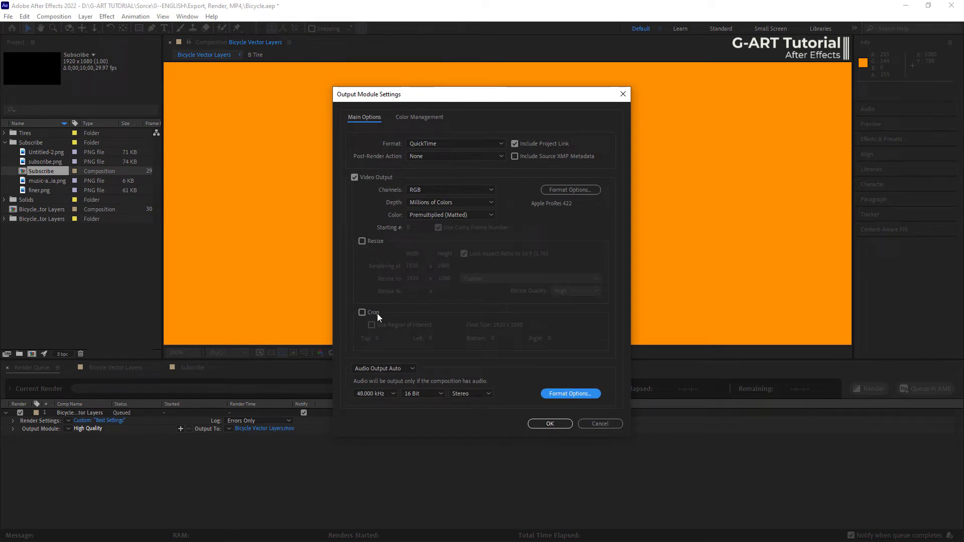
# - Enable resizing of the bicycle output with the HDV/HDTV 720 25 preset and High resize quality
pyautogui.click(365, 242)
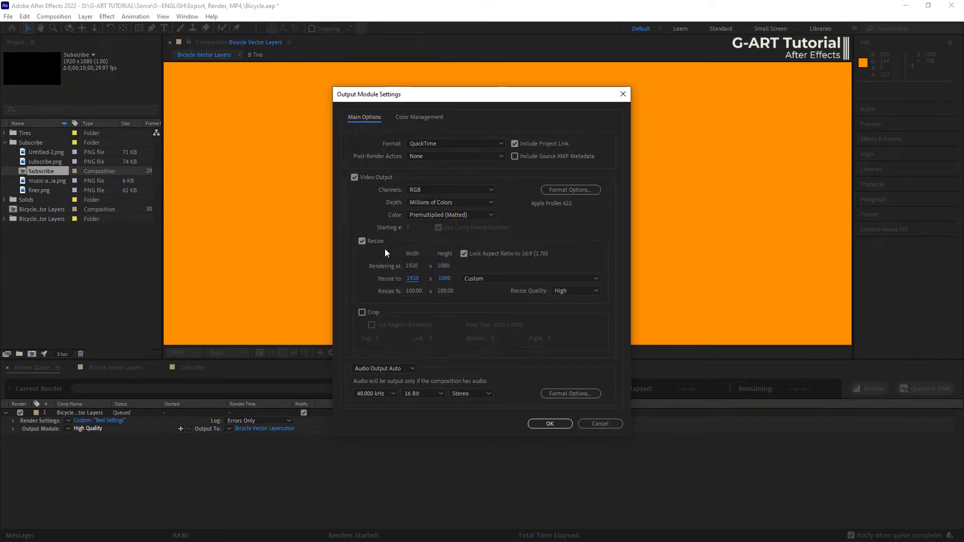
pyautogui.click(511, 277)
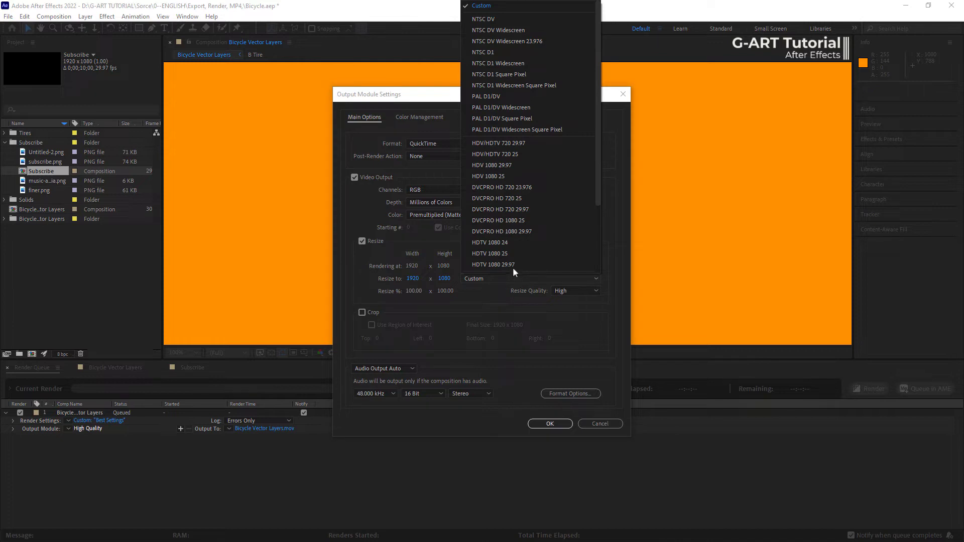
pyautogui.click(516, 156)
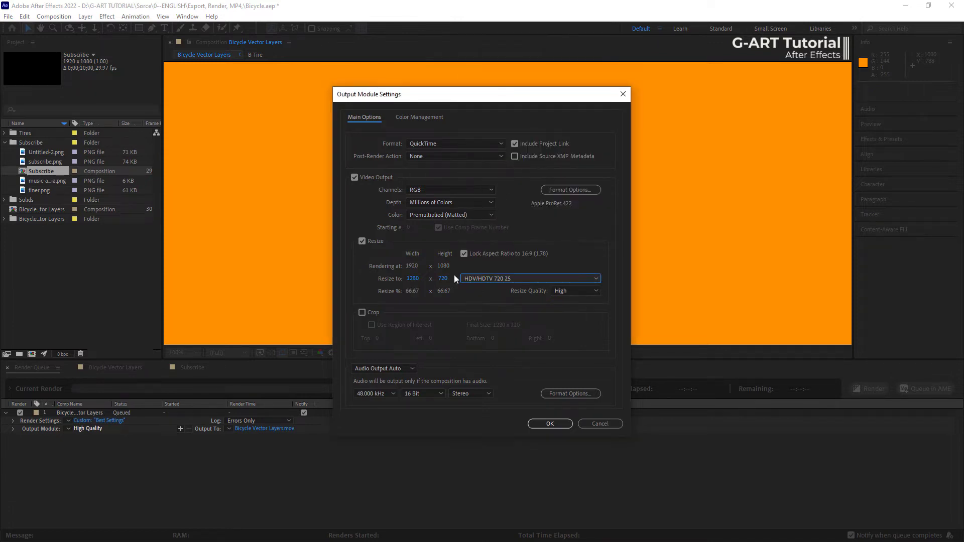
pyautogui.click(582, 289)
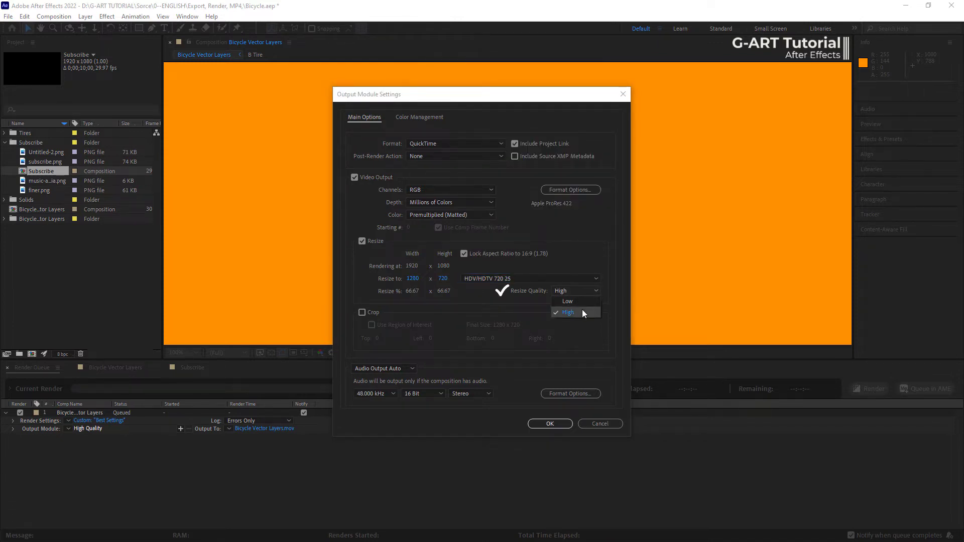
pyautogui.click(583, 312)
pyautogui.click(361, 312)
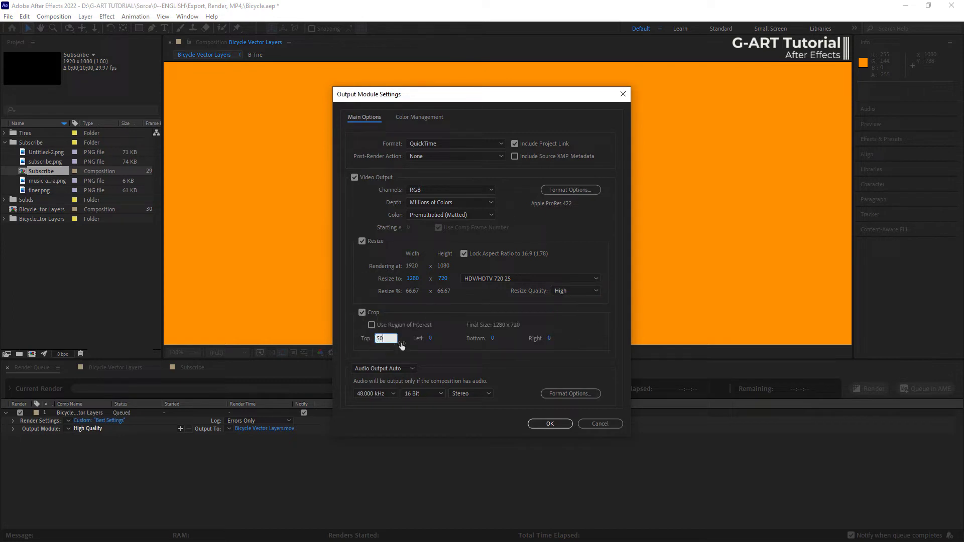
pyautogui.click(493, 339)
pyautogui.click(362, 313)
# - Turn off resizing in the bicycle output module and name its output file Bicycle.mov
pyautogui.click(361, 241)
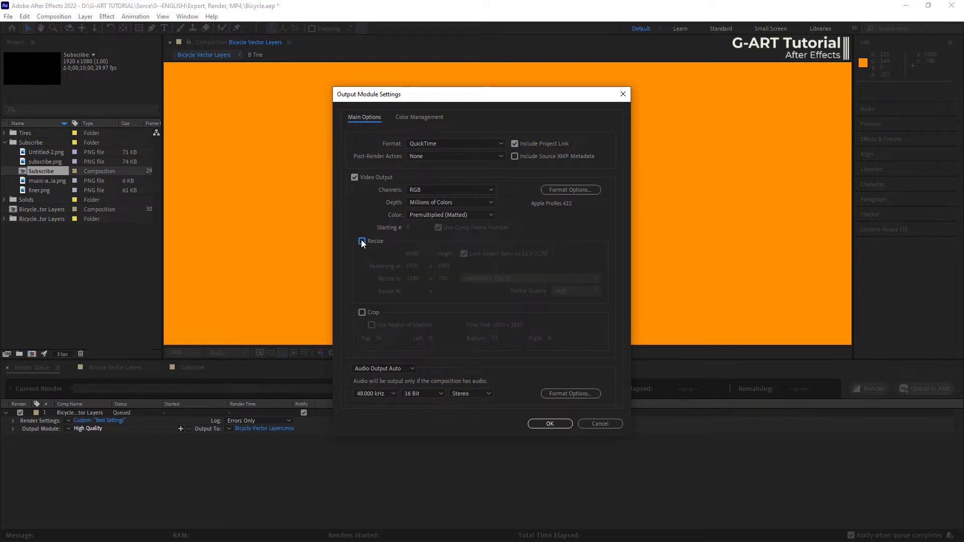
pyautogui.click(550, 423)
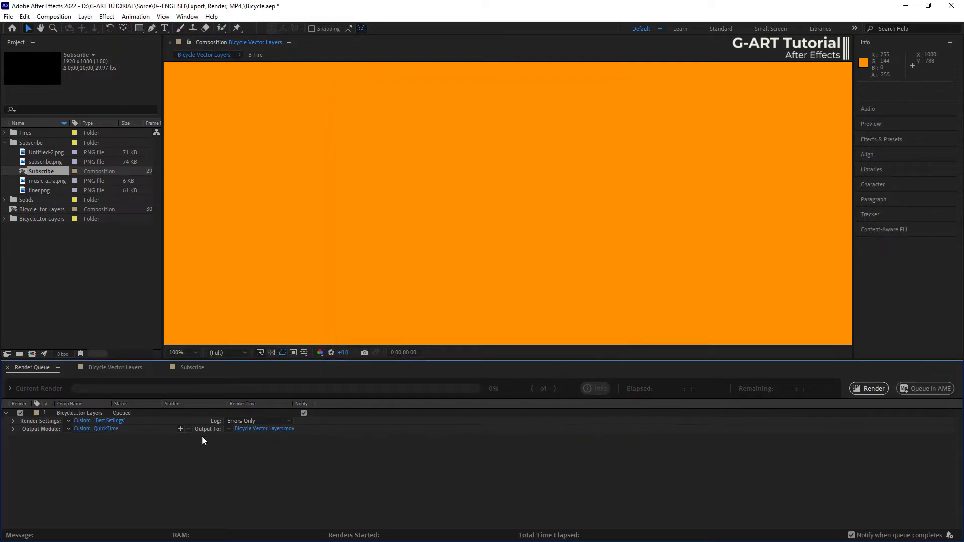
pyautogui.click(246, 430)
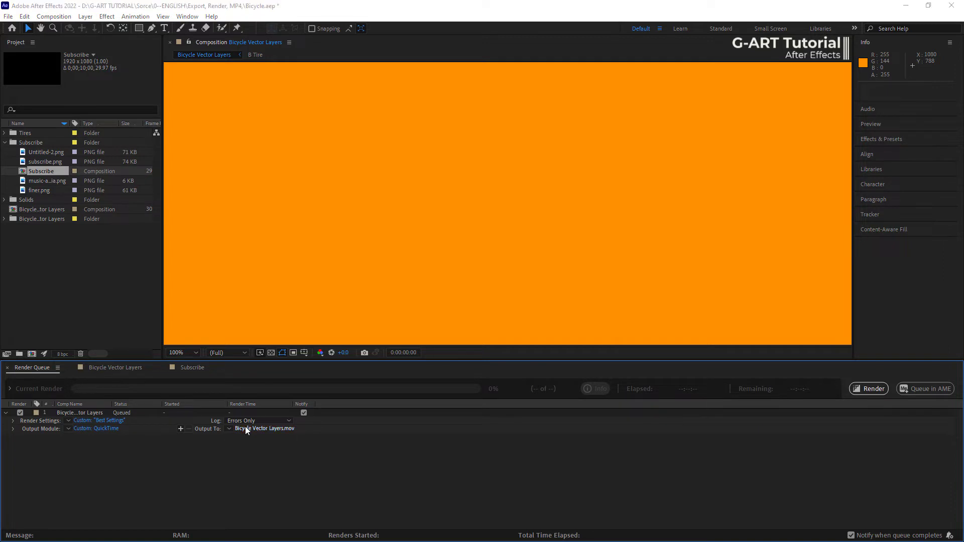
pyautogui.click(122, 241)
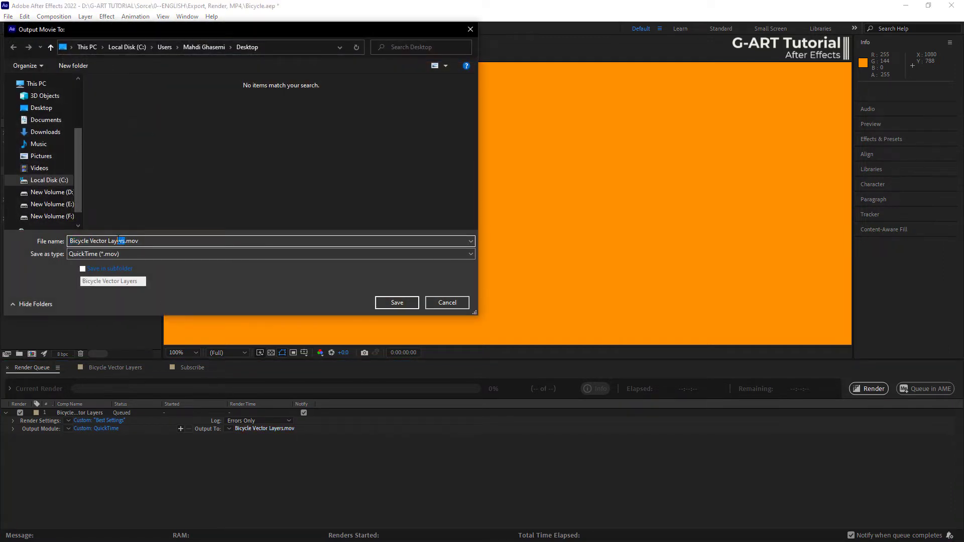
pyautogui.moveTo(119, 241); pyautogui.dragTo(89, 241)
pyautogui.press('BackSpace')
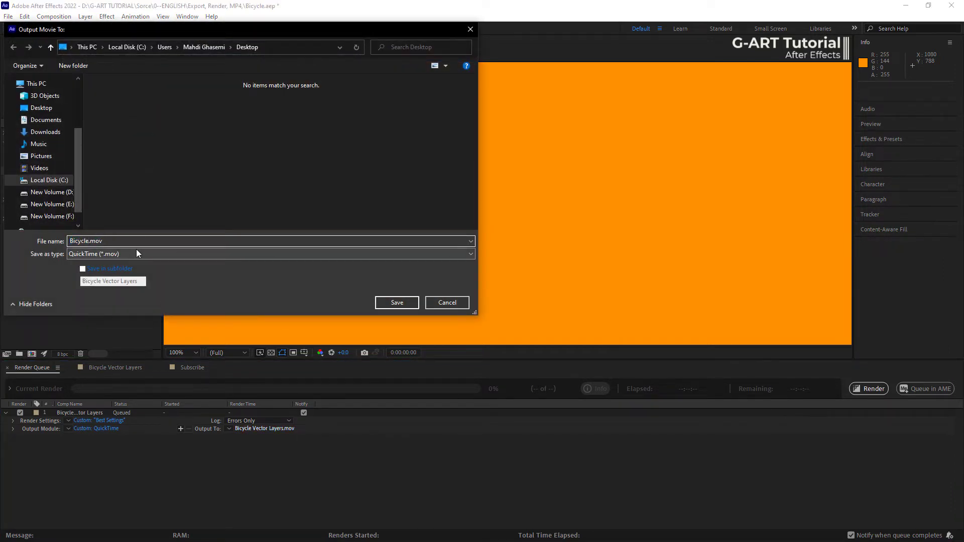
pyautogui.press('Return')
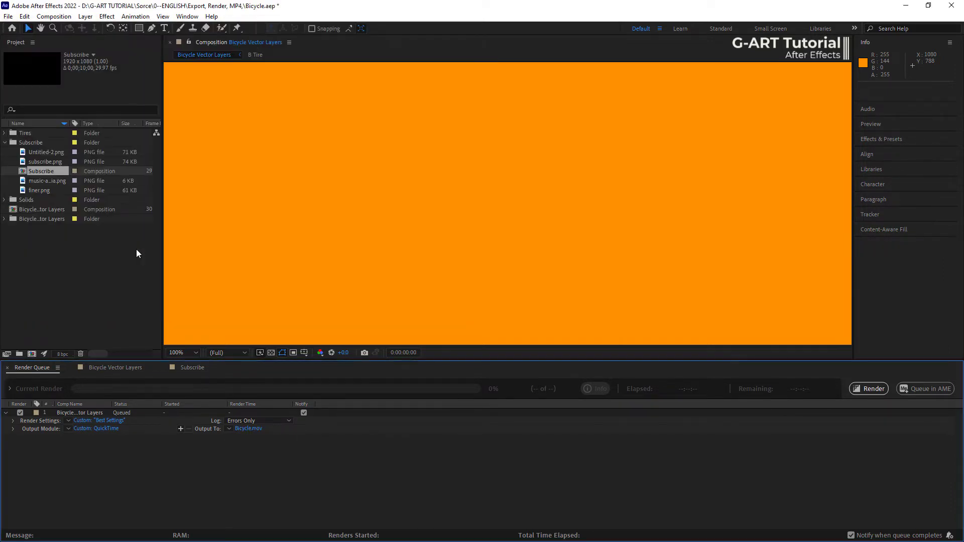
# - Add two more output modules to the bicycle render item and resize the second one with the HDV/HDTV 720 25 preset
pyautogui.click(181, 429)
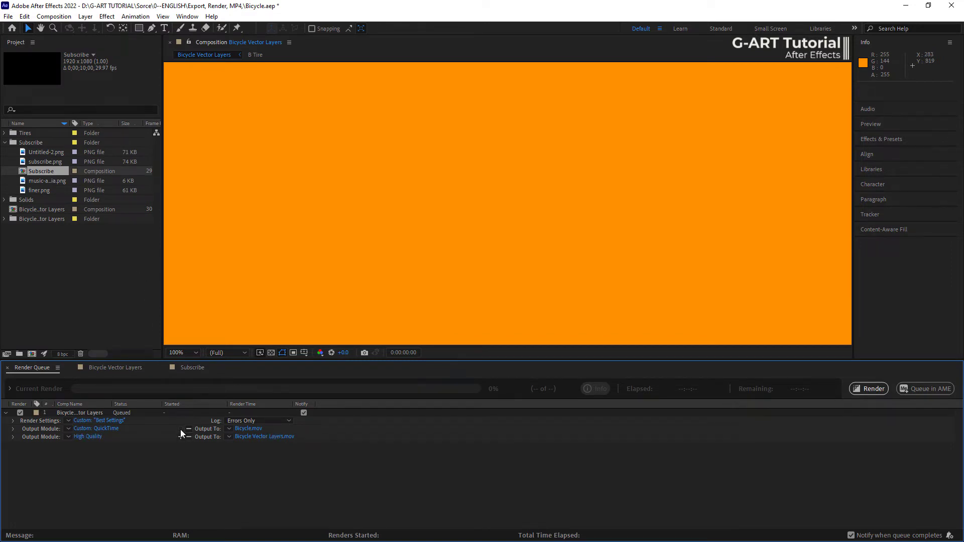
pyautogui.click(181, 437)
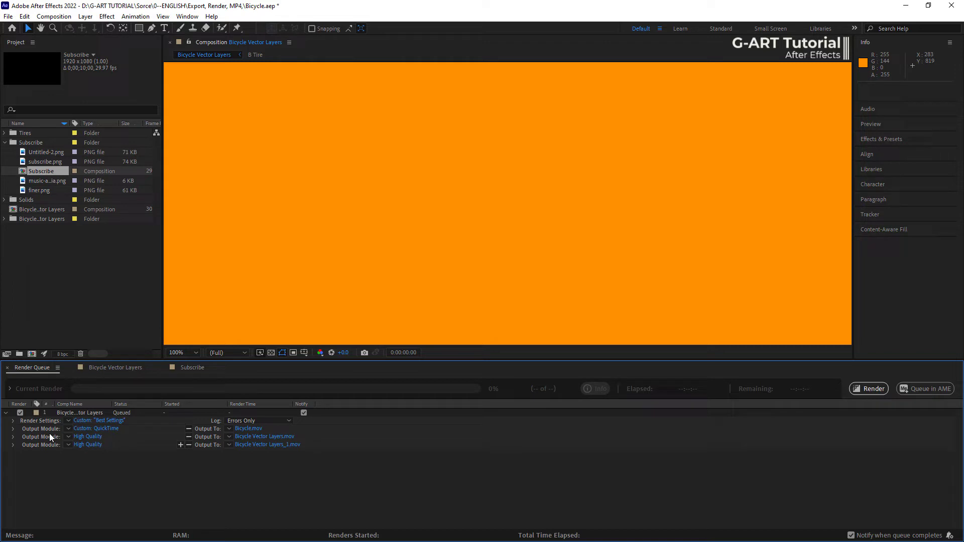
pyautogui.click(99, 438)
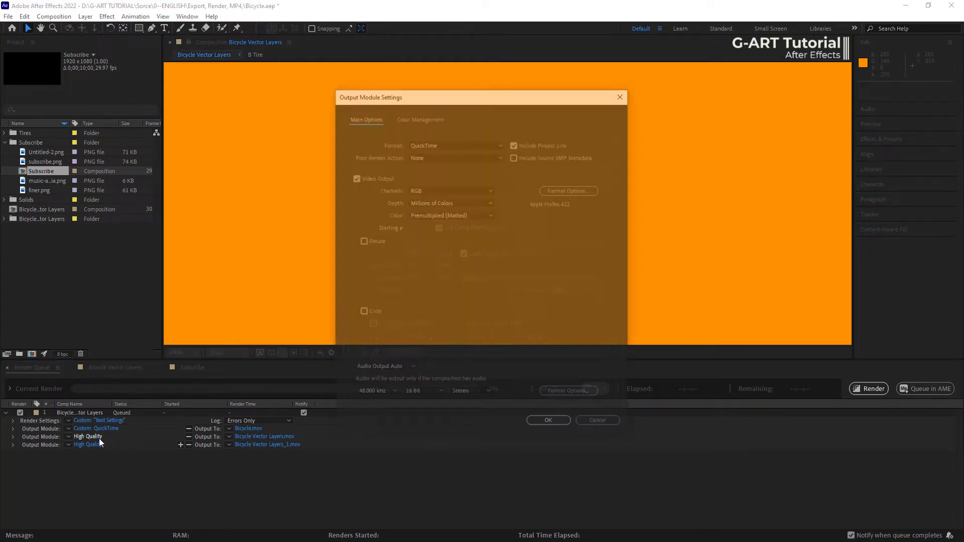
pyautogui.click(362, 241)
pyautogui.click(475, 278)
pyautogui.click(516, 165)
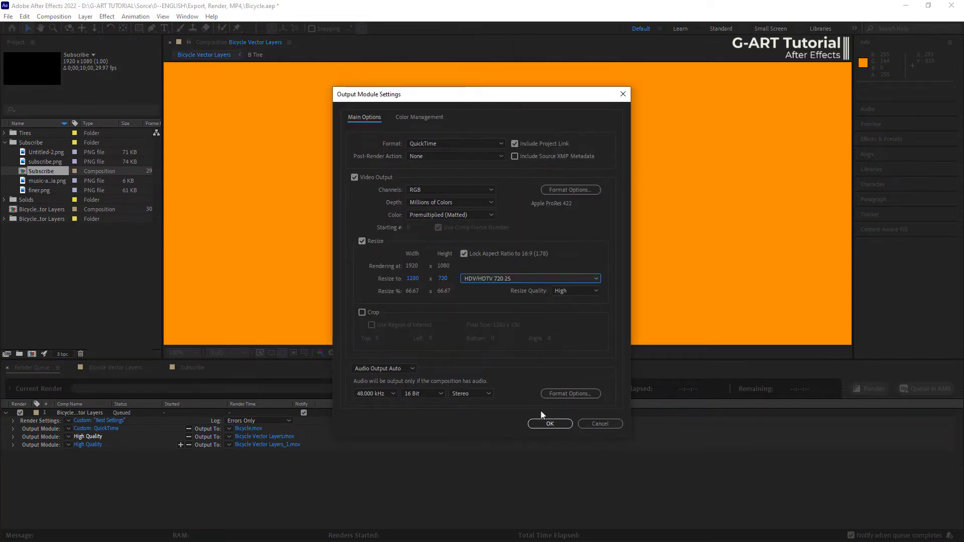
pyautogui.click(542, 423)
# - Name the second output module's file Bicycle Resize.mov
pyautogui.click(264, 437)
pyautogui.moveTo(125, 241); pyautogui.dragTo(86, 241)
pyautogui.write('Resize')
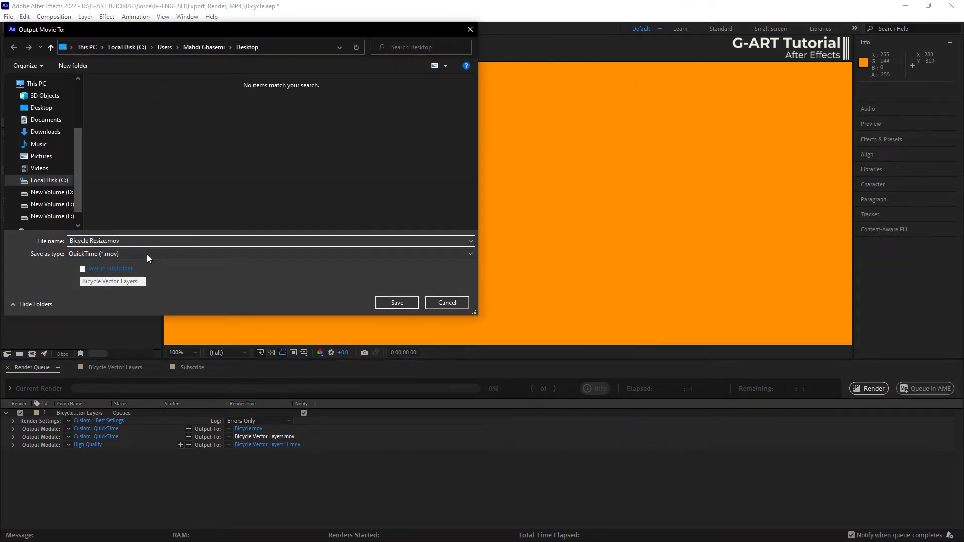
pyautogui.press('Return')
# - Enable cropping in the third output module with 50 at the top and 50 at the bottom
pyautogui.click(86, 445)
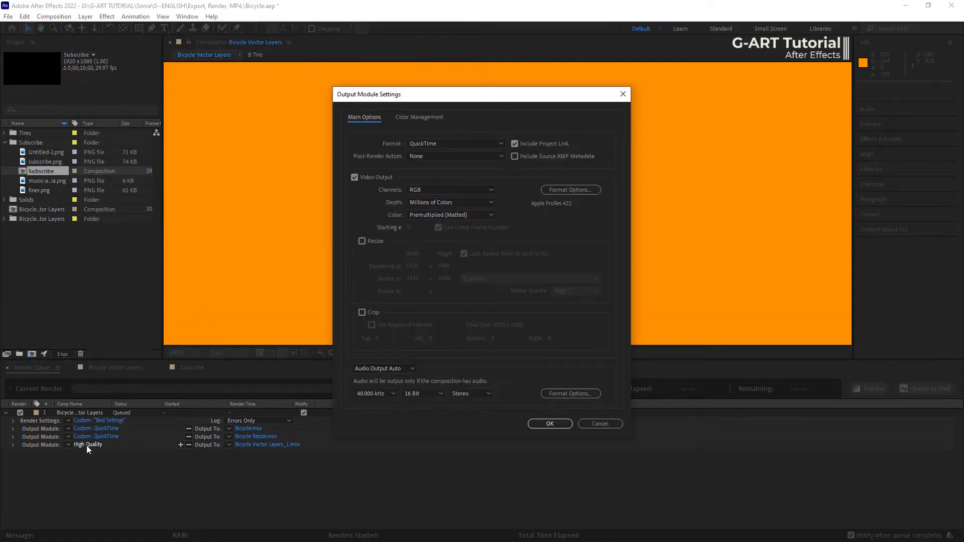
pyautogui.click(362, 312)
pyautogui.click(377, 340)
pyautogui.write('5')
pyautogui.click(492, 339)
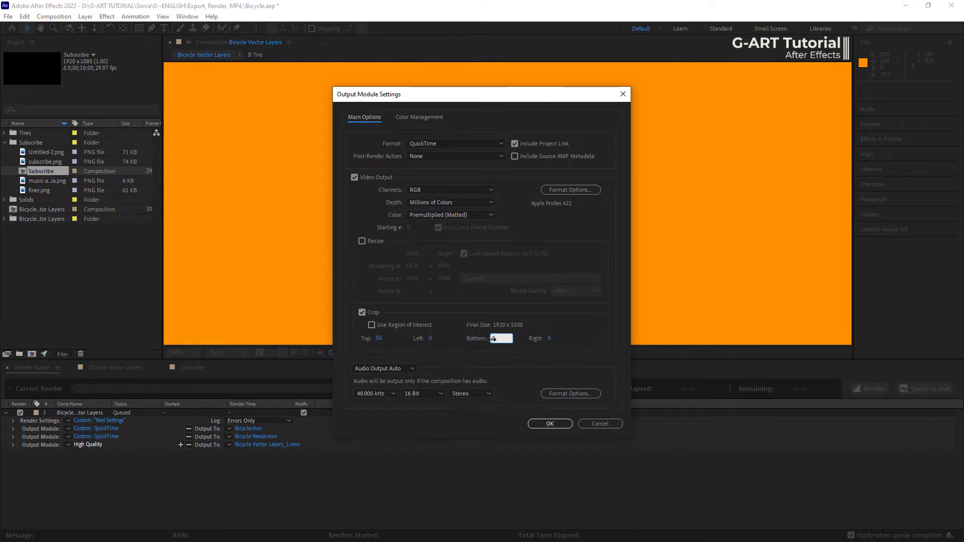
pyautogui.write('50')
pyautogui.click(549, 424)
# - Name the third output module's file Bicycle Crop.mov and render the queue
pyautogui.click(268, 445)
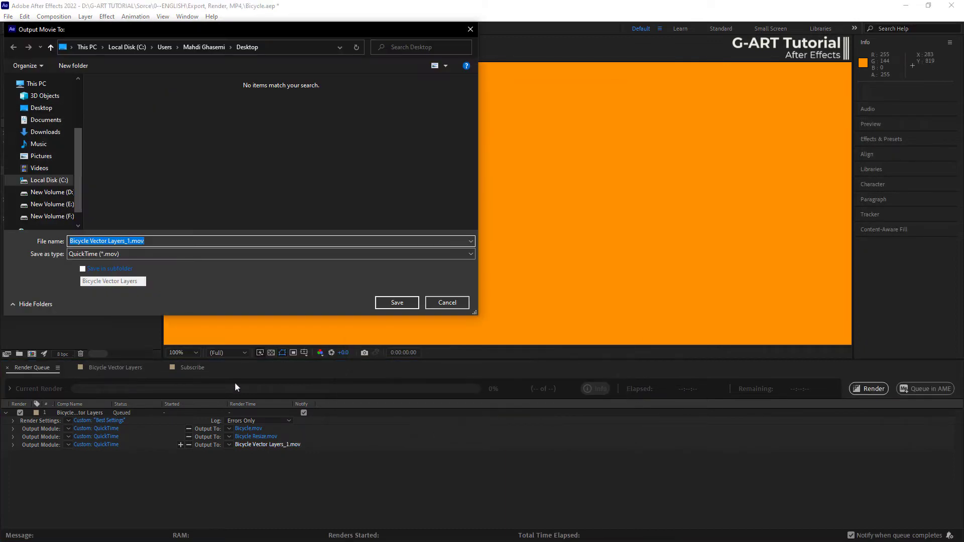
pyautogui.moveTo(92, 241); pyautogui.dragTo(130, 241)
pyautogui.press('BackSpace')
pyautogui.press('BackSpace')
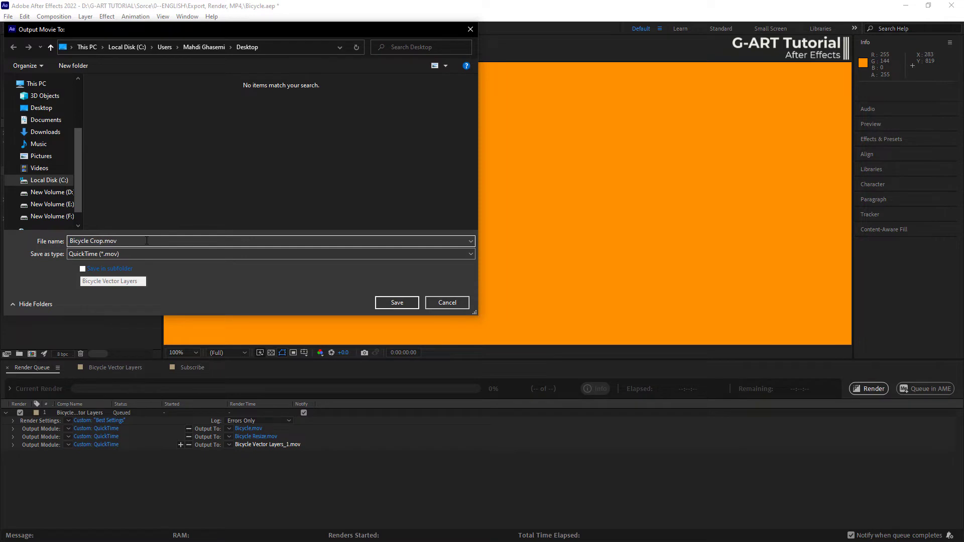
pyautogui.click(388, 301)
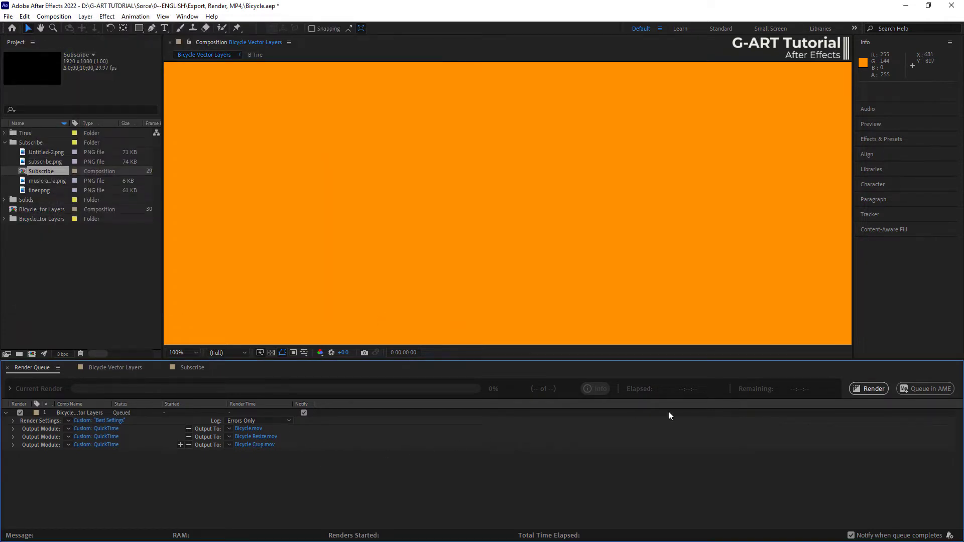
pyautogui.click(865, 389)
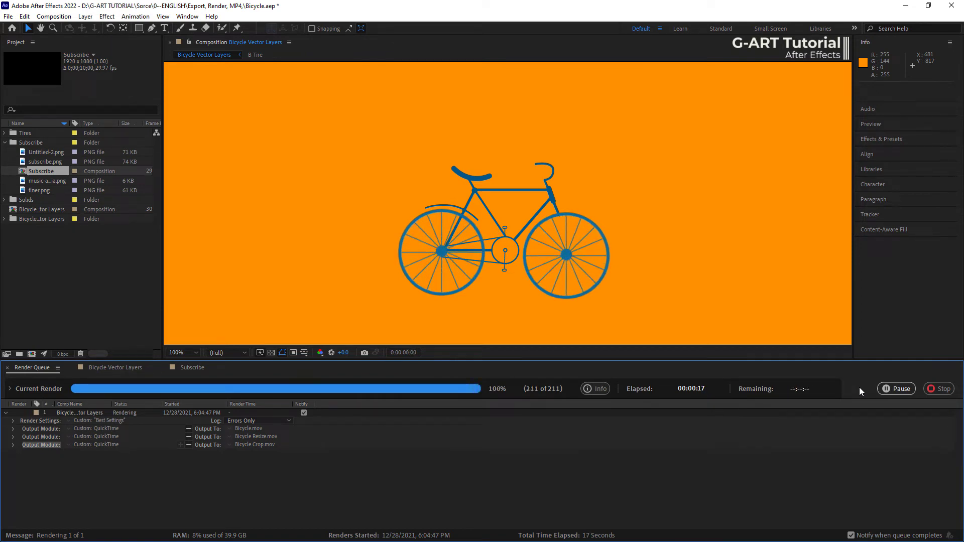
# - Switch to the Subscribe composition and add it to the render queue
pyautogui.click(192, 367)
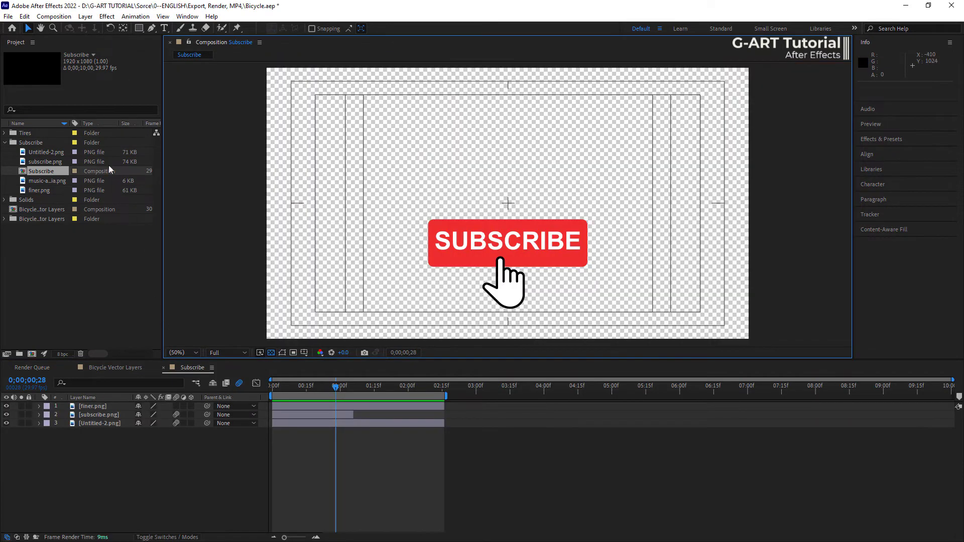
pyautogui.click(54, 16)
pyautogui.click(80, 101)
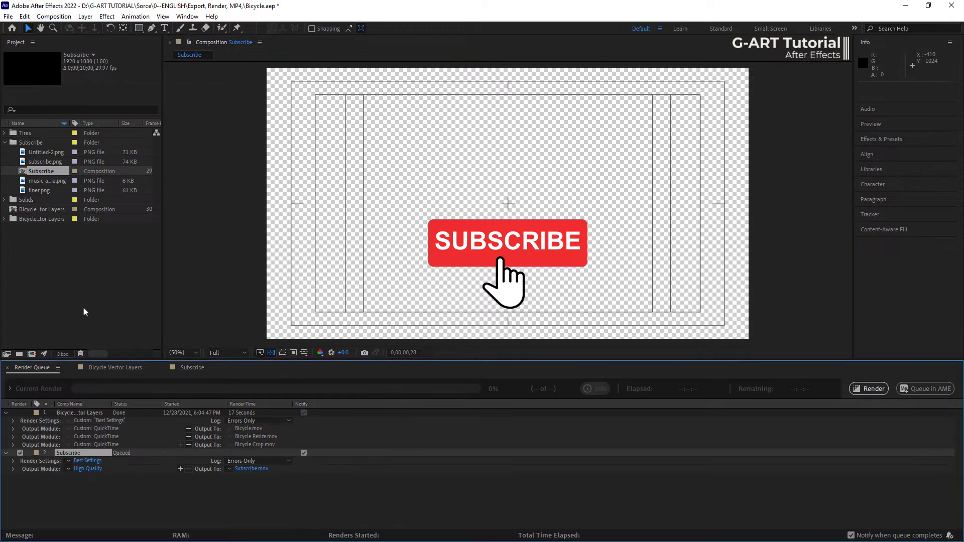
# - Set the Subscribe output module to AVI format with RGB + Alpha channels
pyautogui.click(88, 469)
pyautogui.click(454, 144)
pyautogui.click(427, 107)
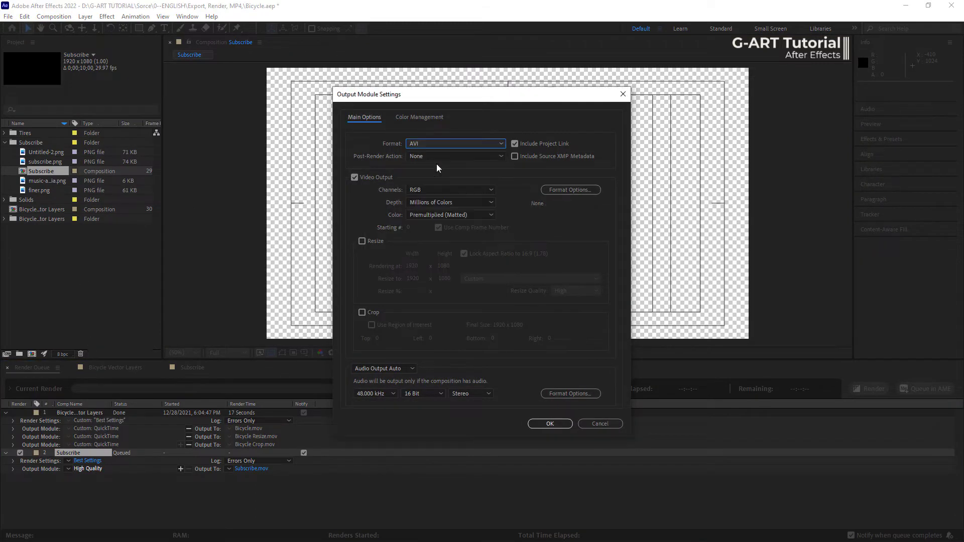
pyautogui.click(444, 190)
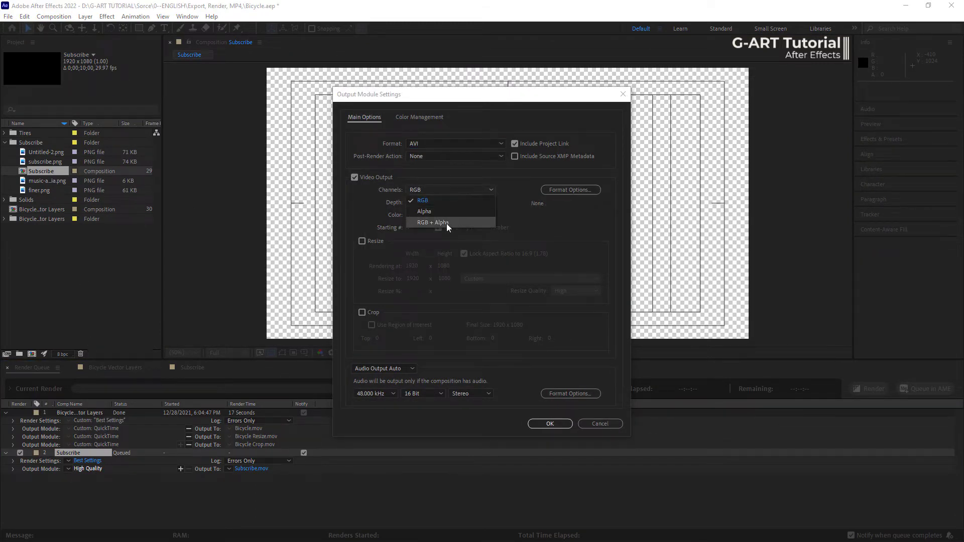
pyautogui.click(446, 223)
pyautogui.click(548, 423)
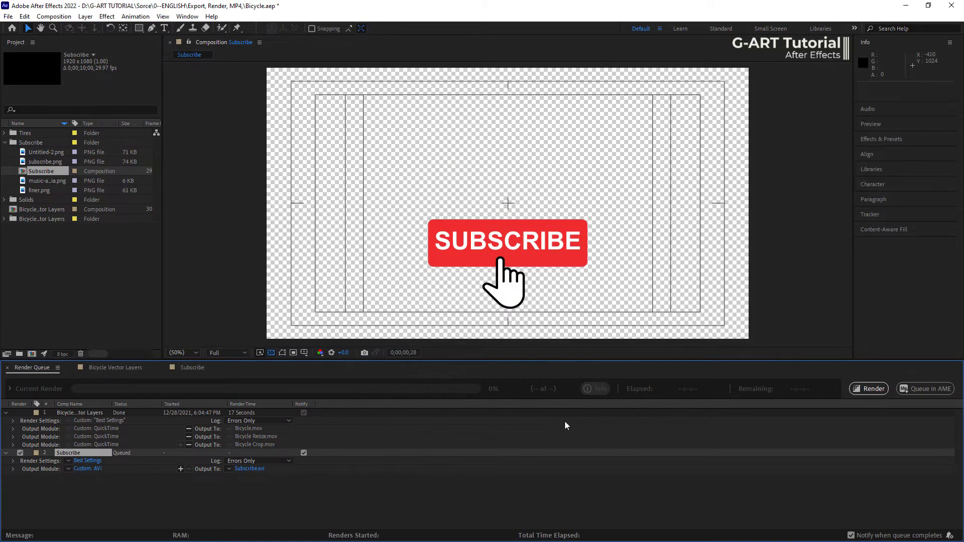